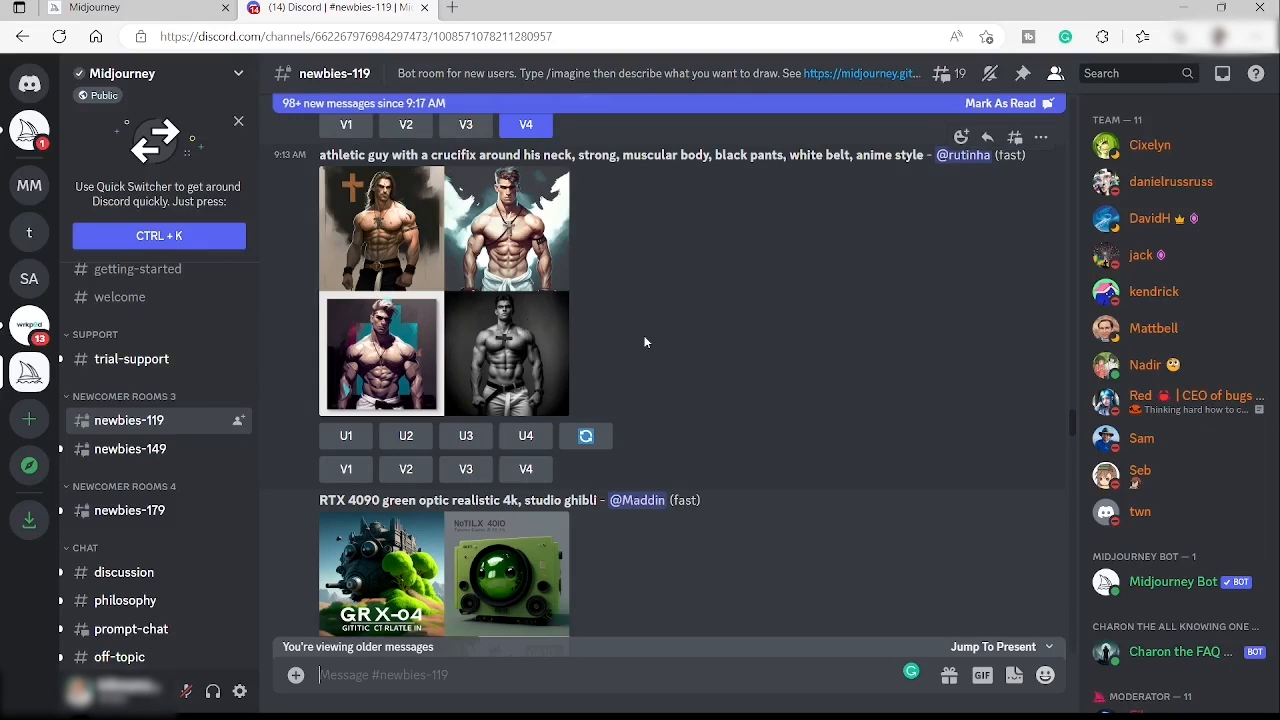
- Open the Quick Start guide from the Getting Started documentation on the Midjourney website
left_click(136, 10)
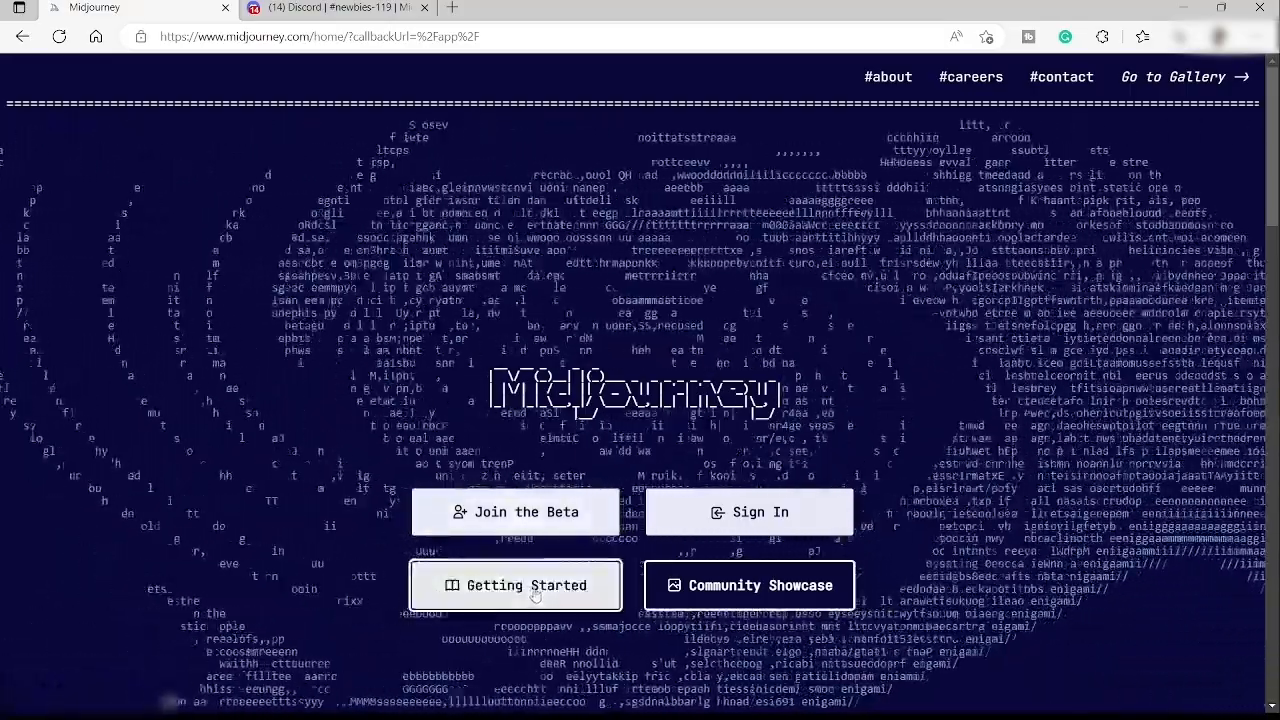
left_click(535, 590)
scroll(637, 477, "down", 2)
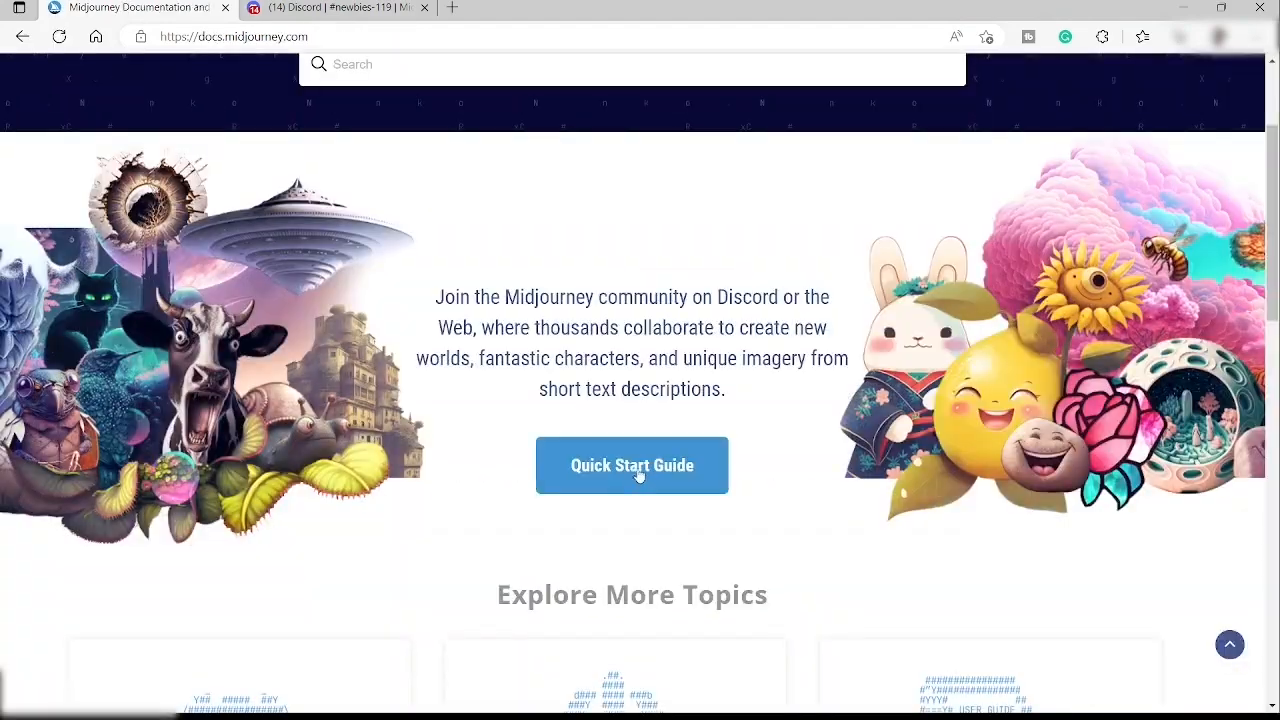
left_click(637, 477)
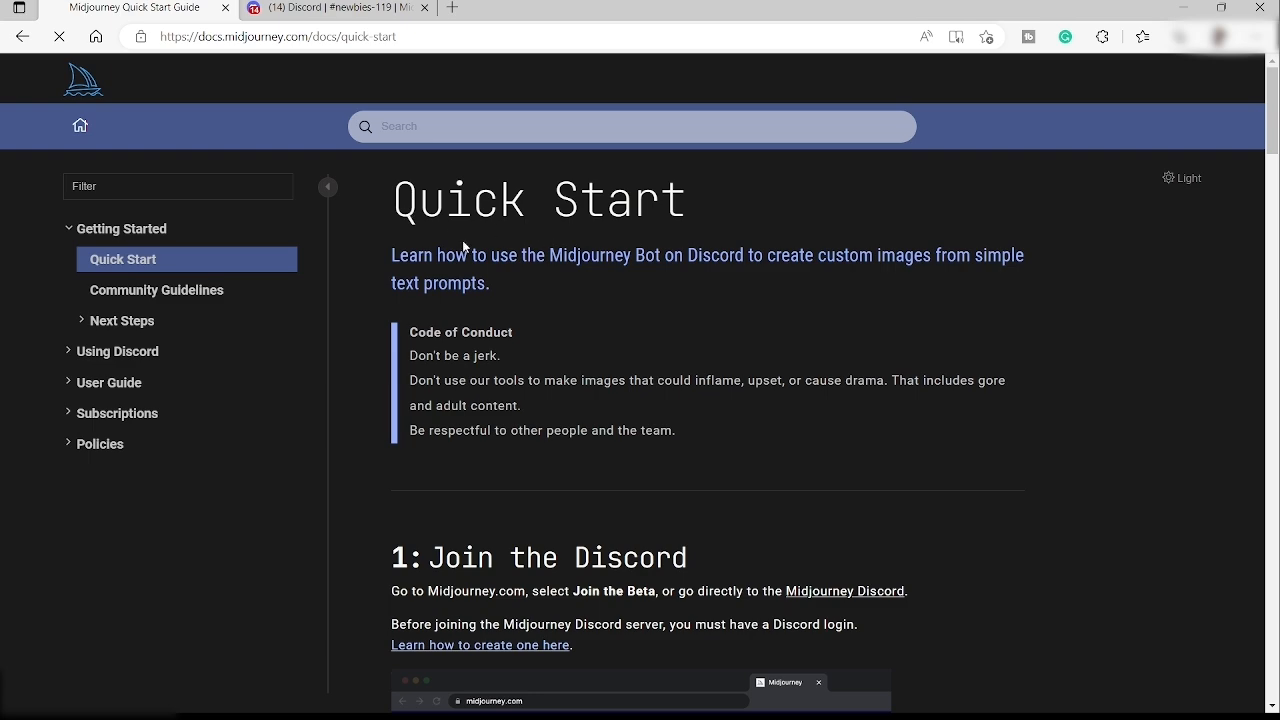
- Read through the Quick Start guide's steps on joining Discord, finding a newbies channel, using the /imagine command and processing the job
scroll(593, 393, "down", 1)
scroll(593, 393, "down", 4)
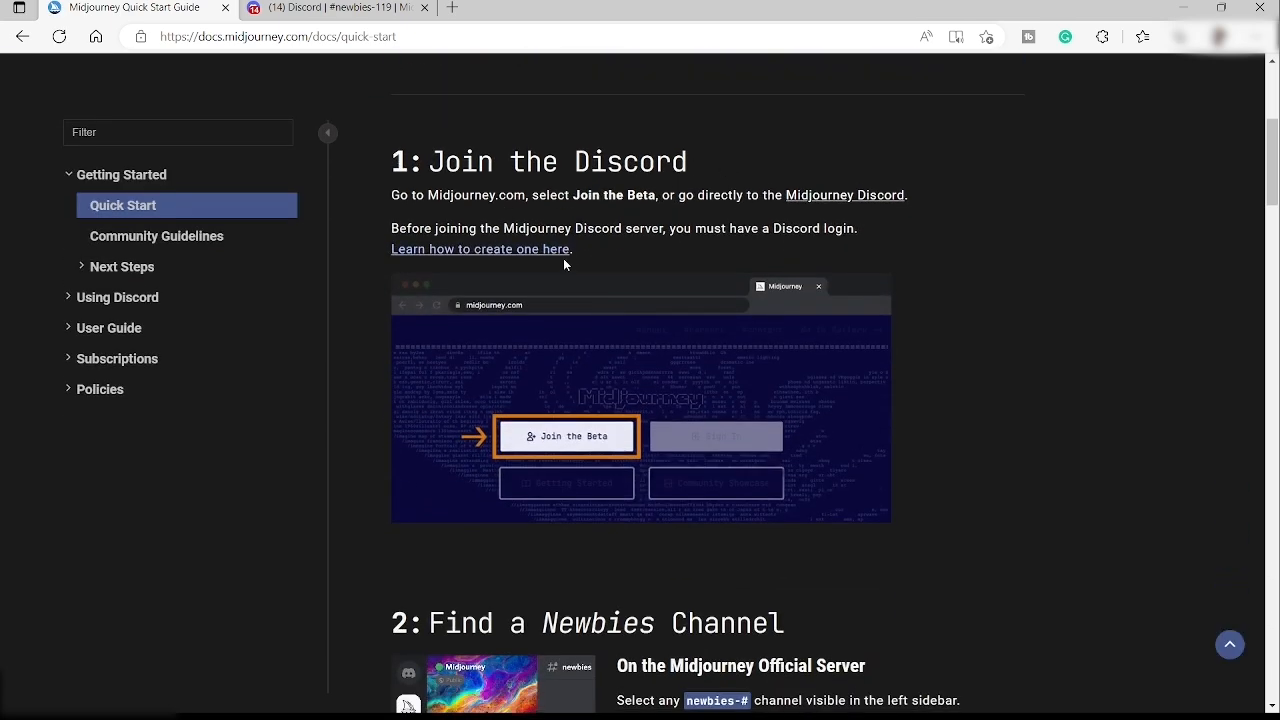
scroll(566, 260, "down", 4)
scroll(563, 260, "down", 4)
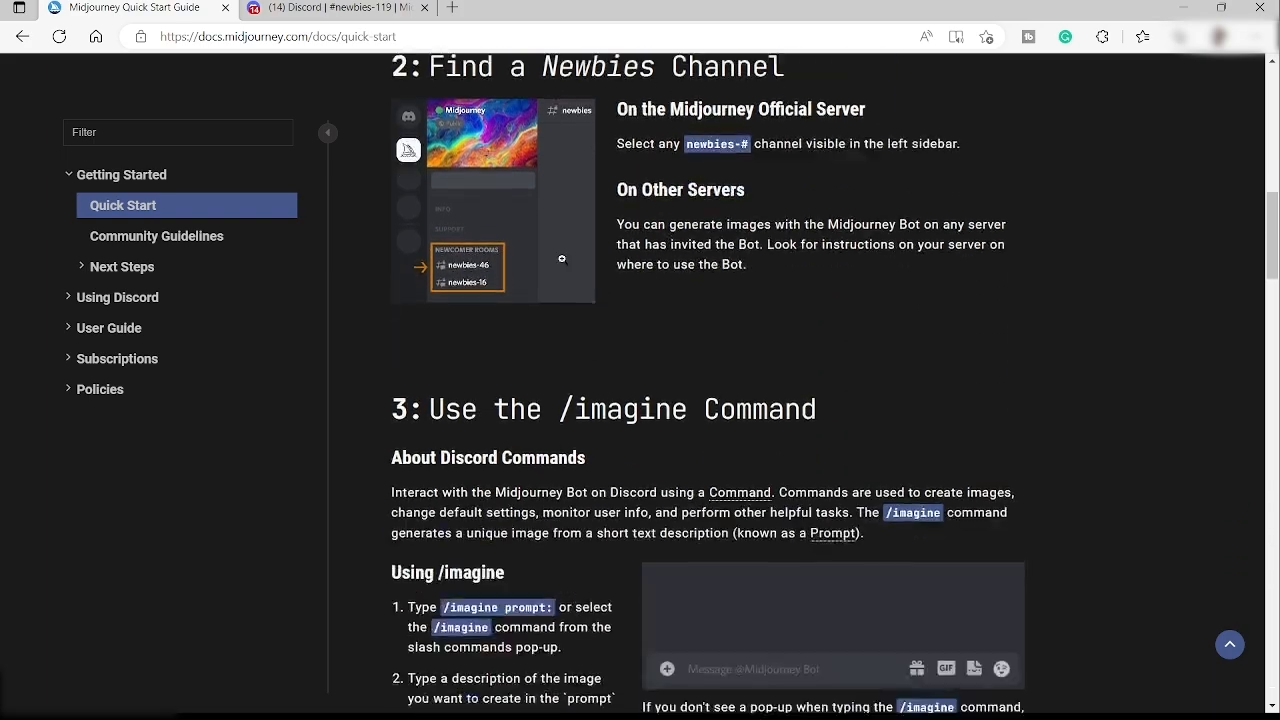
scroll(563, 262, "down", 7)
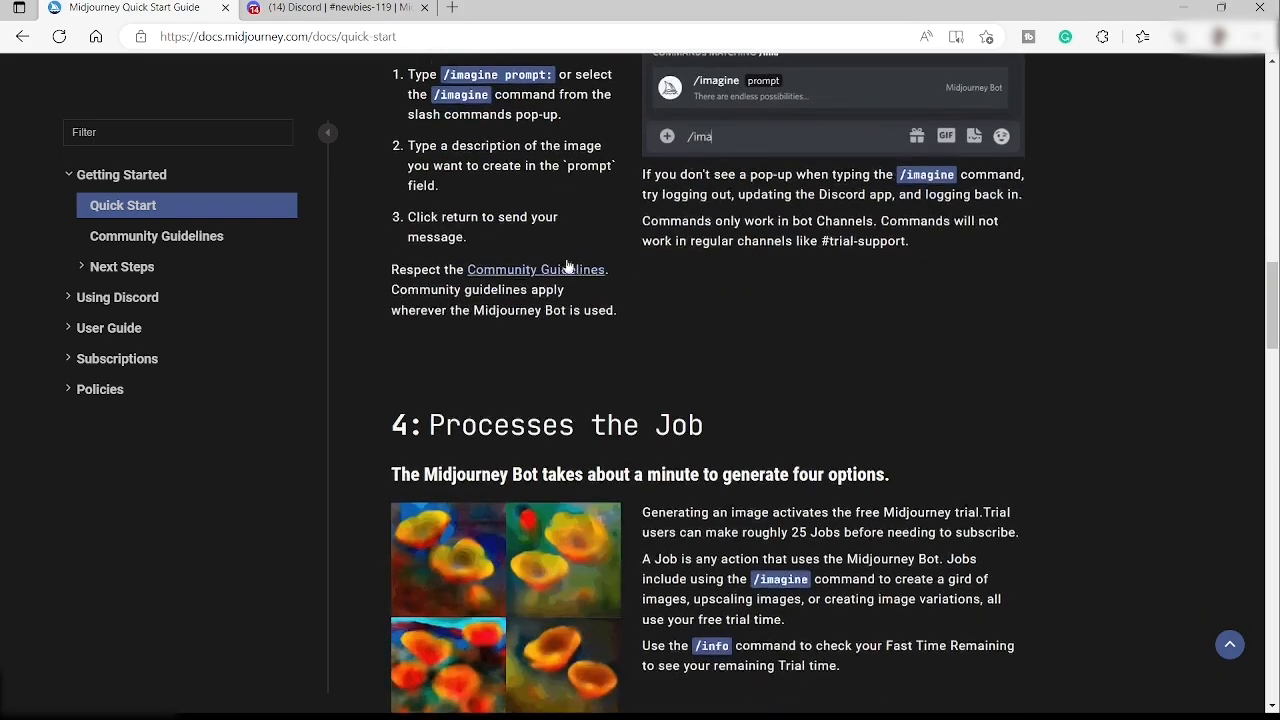
scroll(589, 338, "up", 3)
scroll(589, 338, "up", 5)
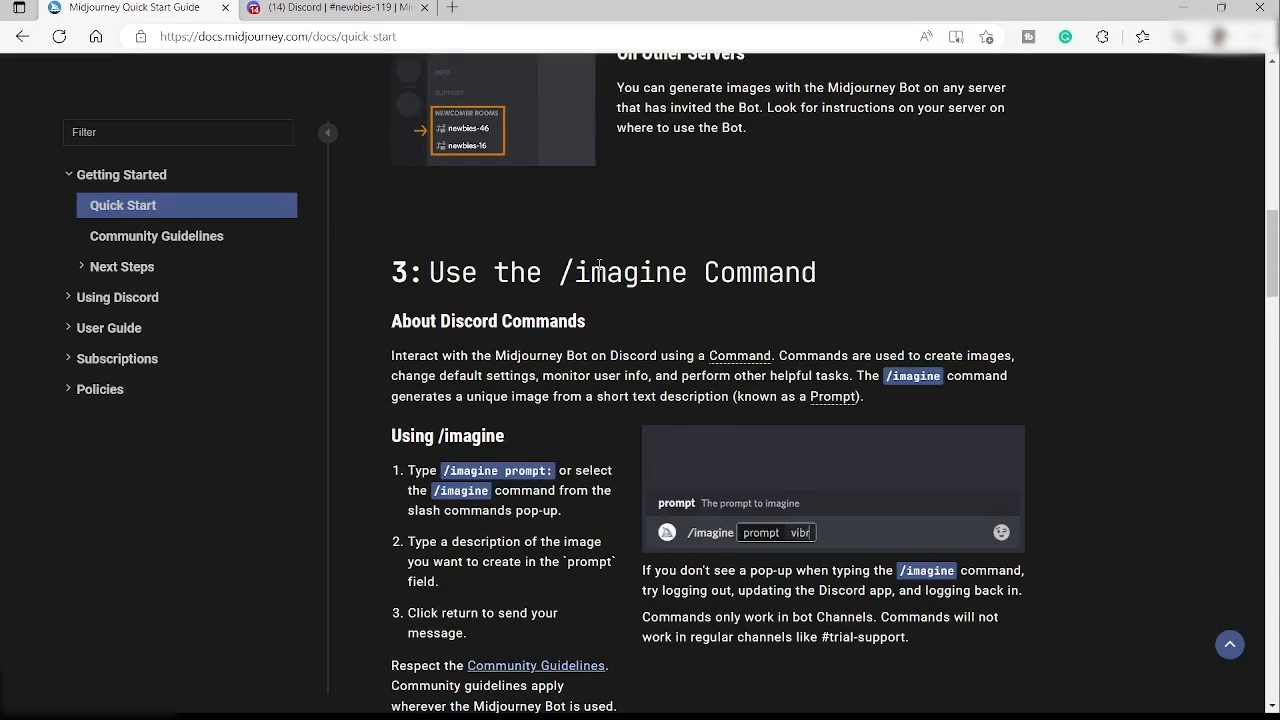
left_click_drag(692, 281, 562, 280)
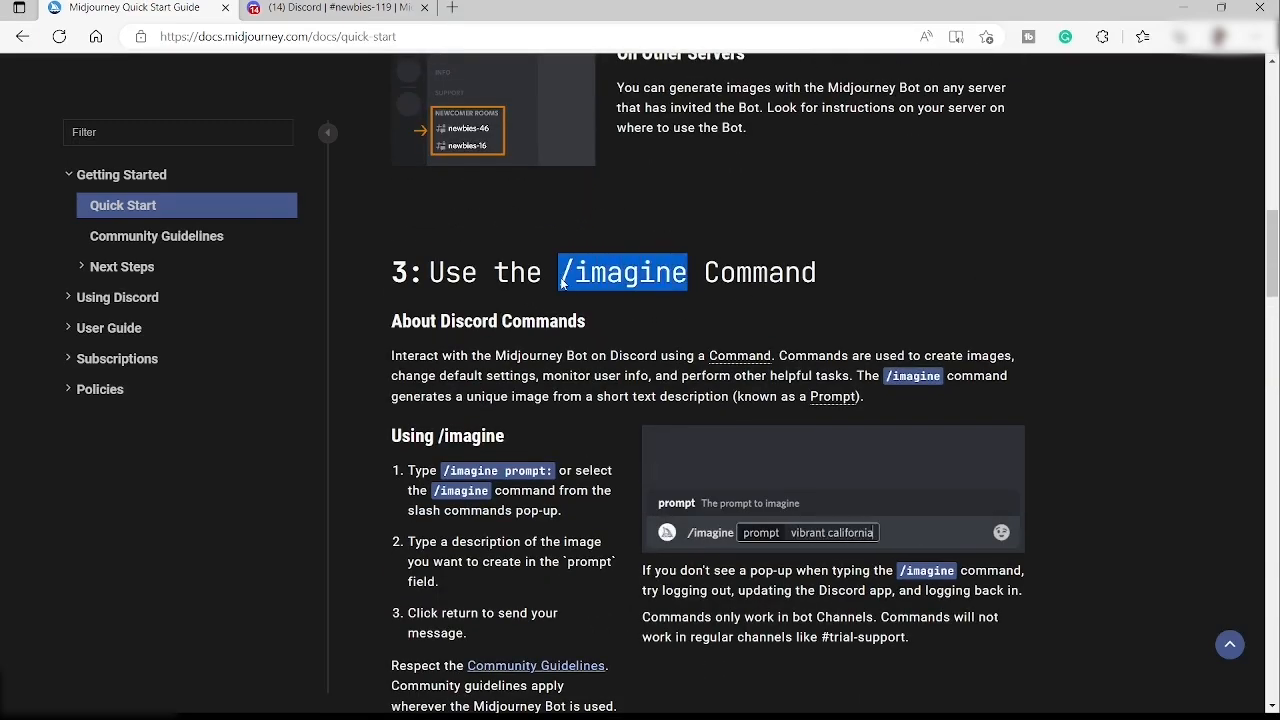
left_click(646, 326)
scroll(646, 326, "up", 2)
scroll(646, 331, "up", 10)
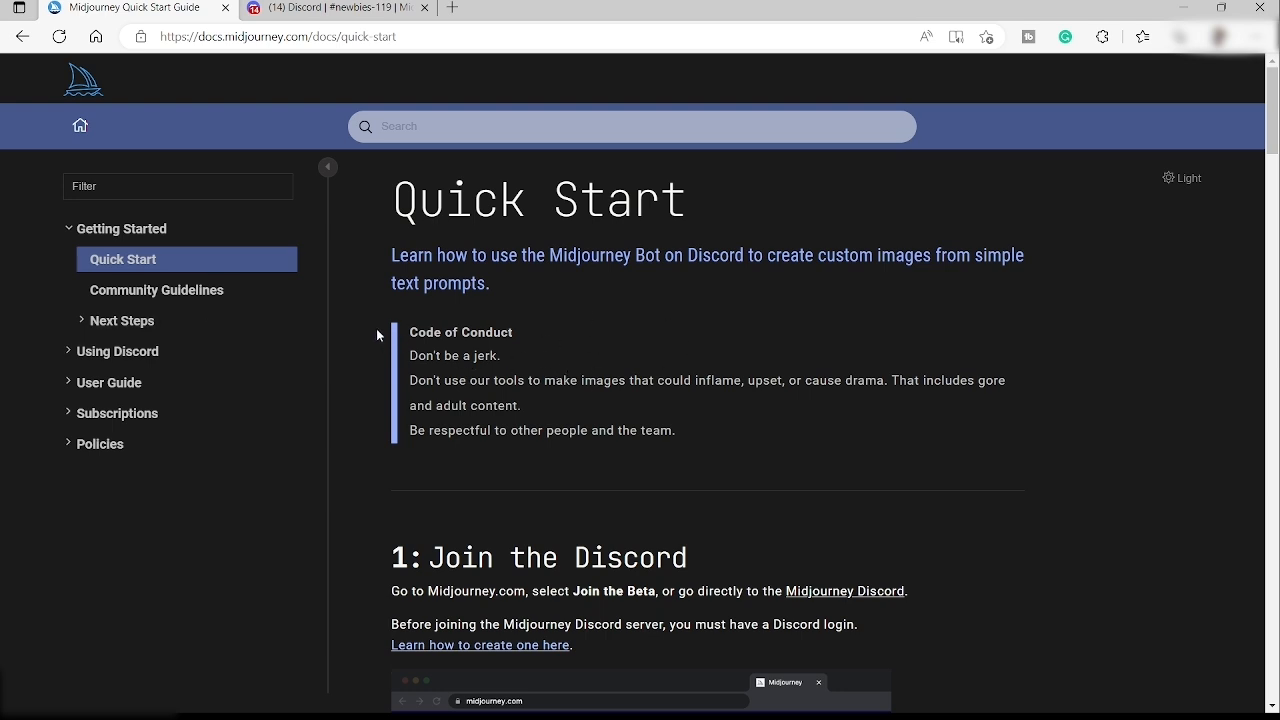
- Open the Discord Interface page under Using Discord and follow its Midjourney Discord invite link
left_click(130, 357)
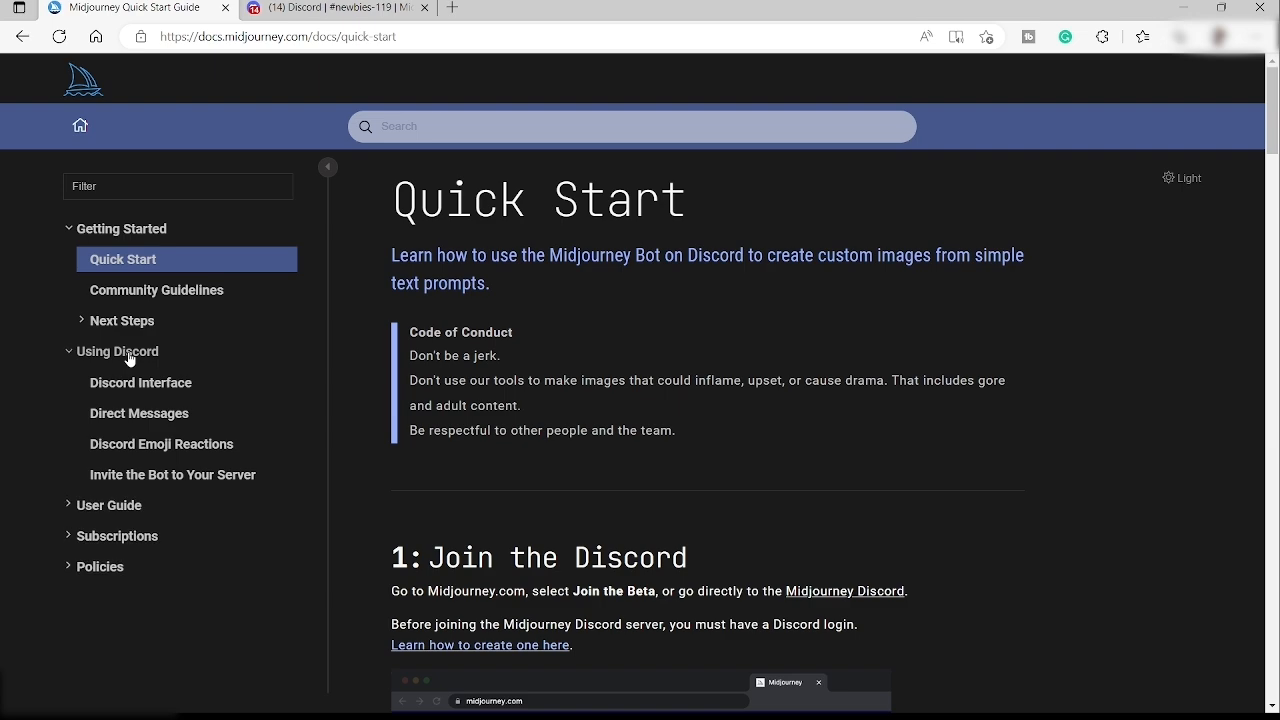
left_click(171, 385)
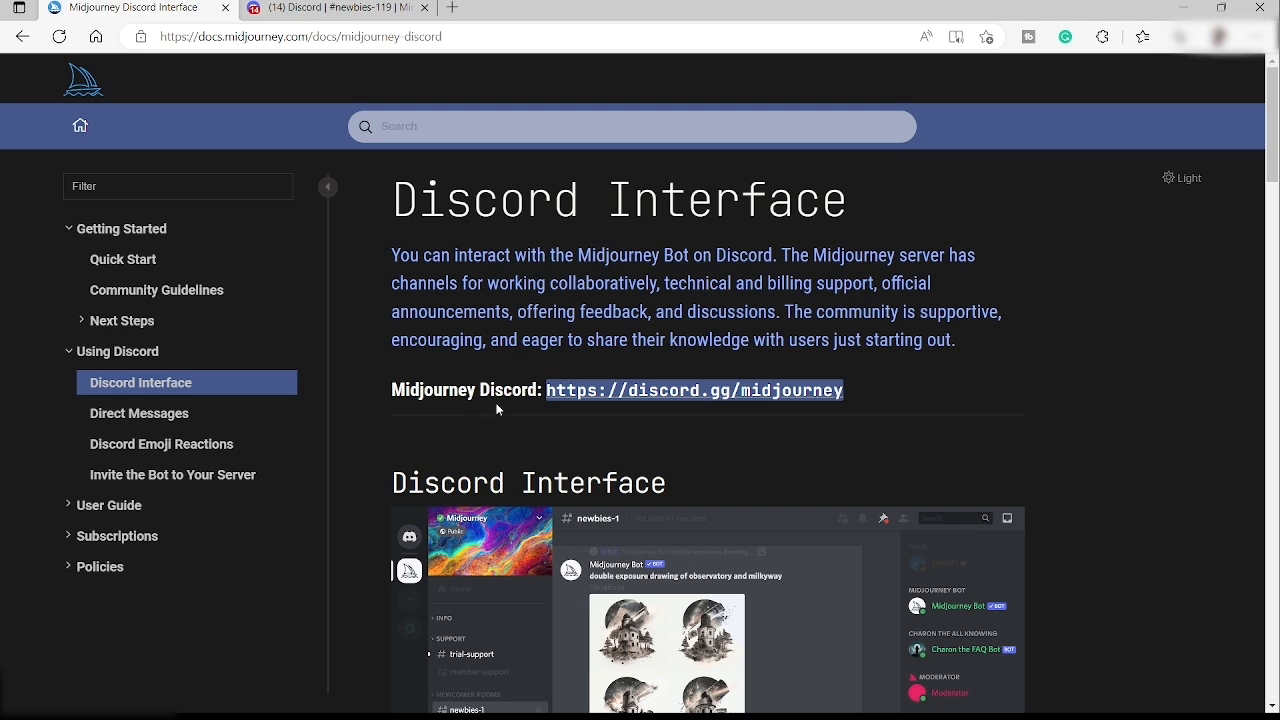
left_click(619, 396)
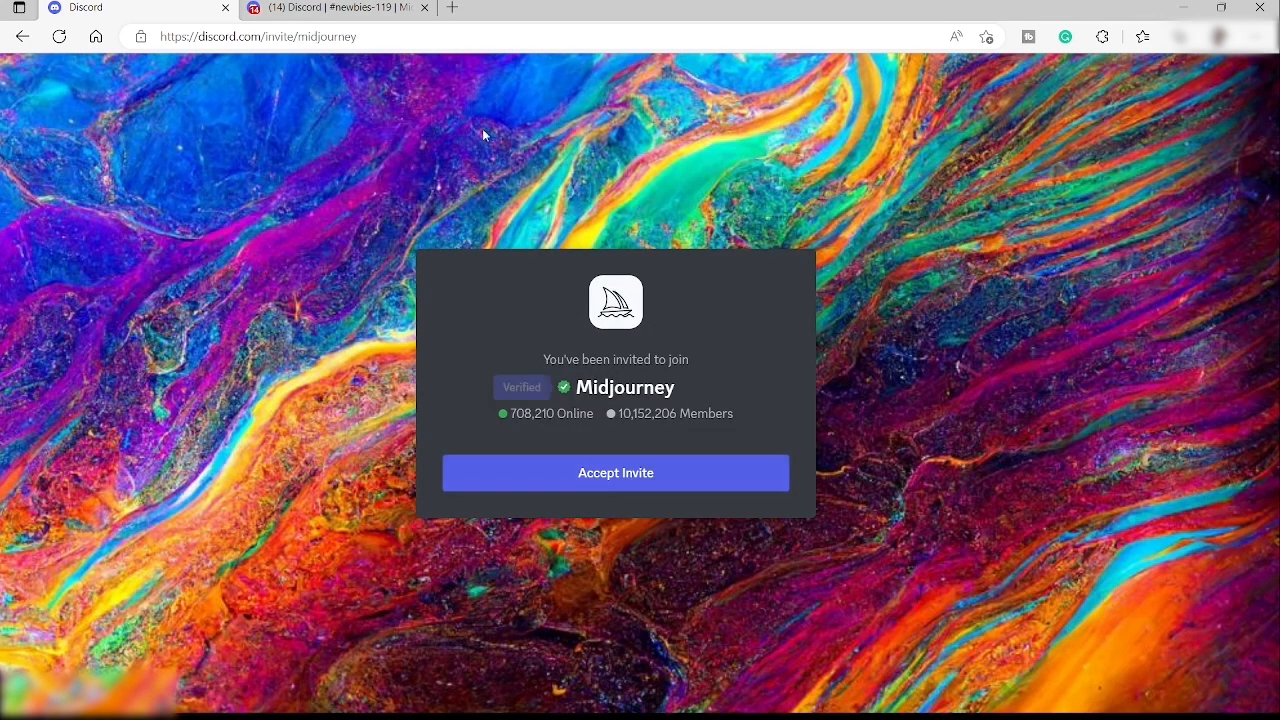
- Switch to the newbies-119 channel in Discord and browse the community's prompts and generated images
left_click(337, 15)
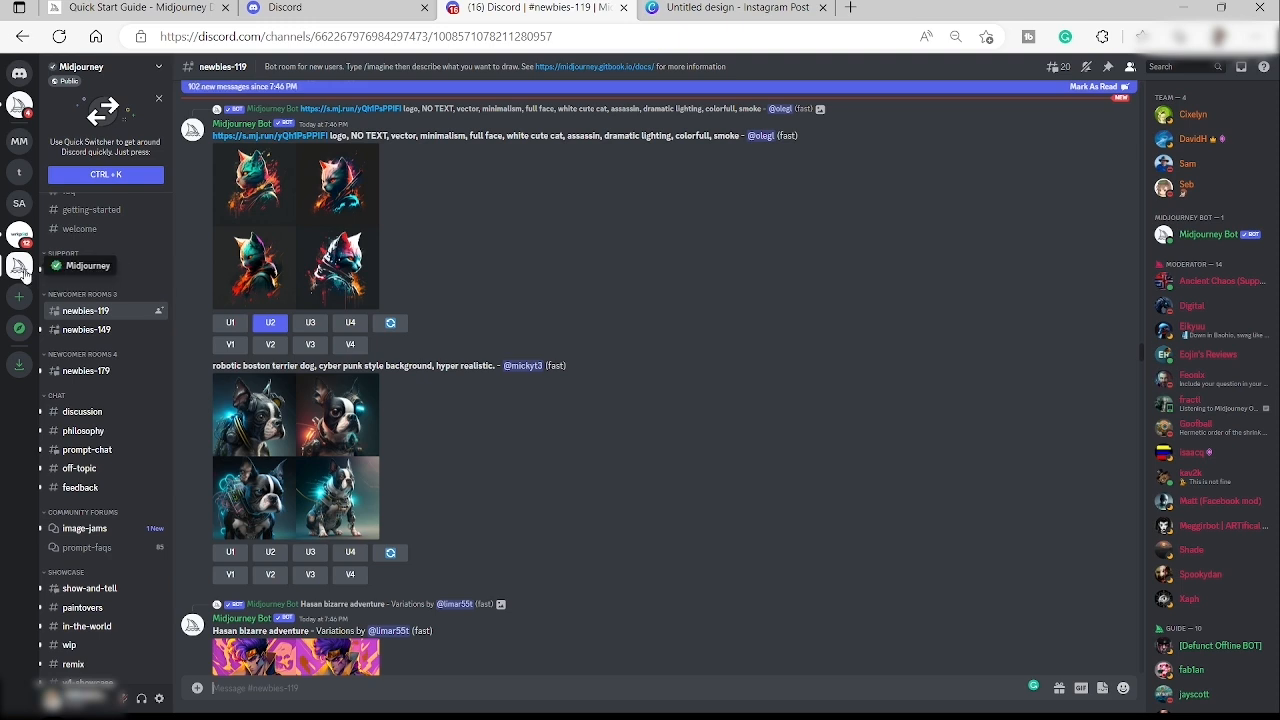
scroll(640, 390, "down", 5)
scroll(633, 397, "down", 15)
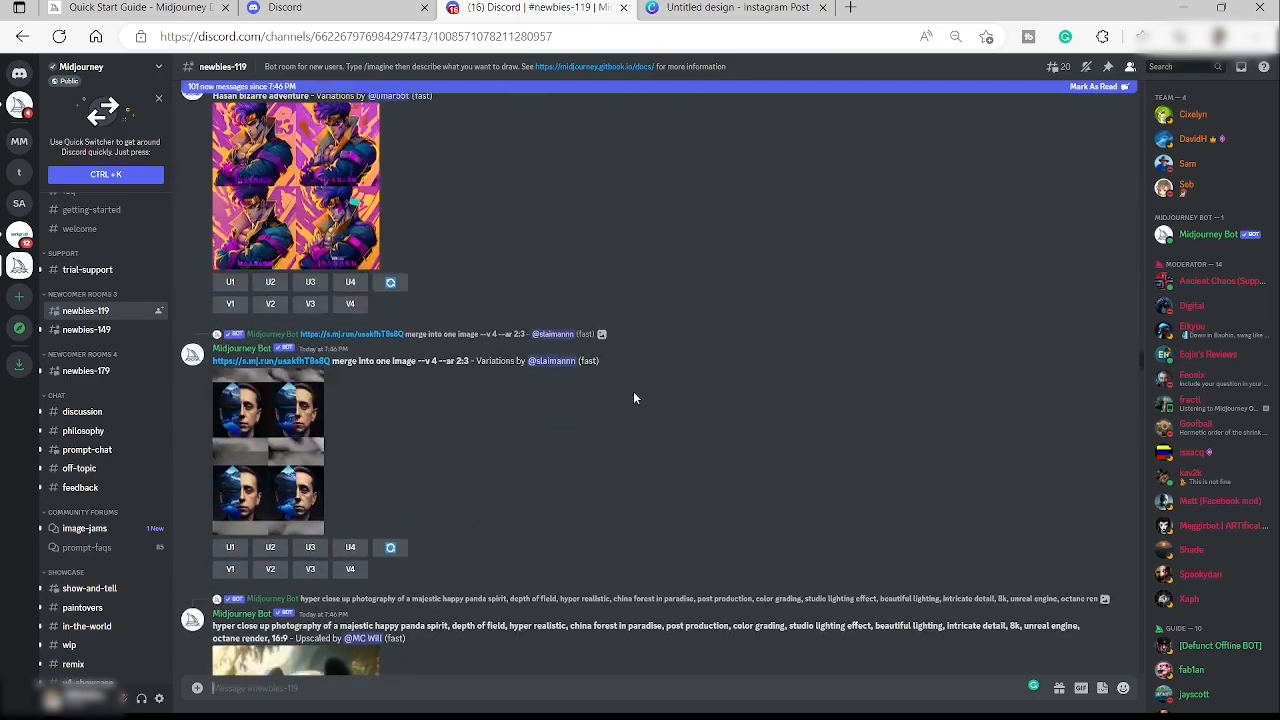
scroll(633, 397, "down", 15)
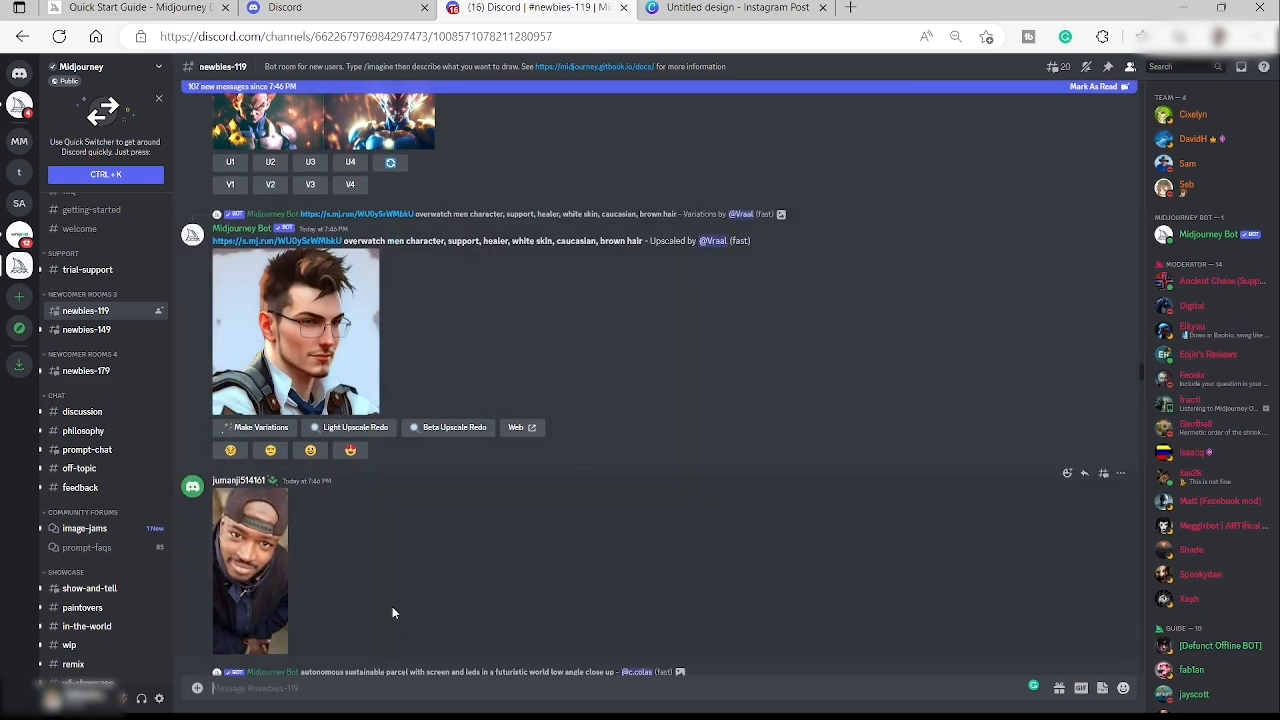
scroll(565, 460, "down", 15)
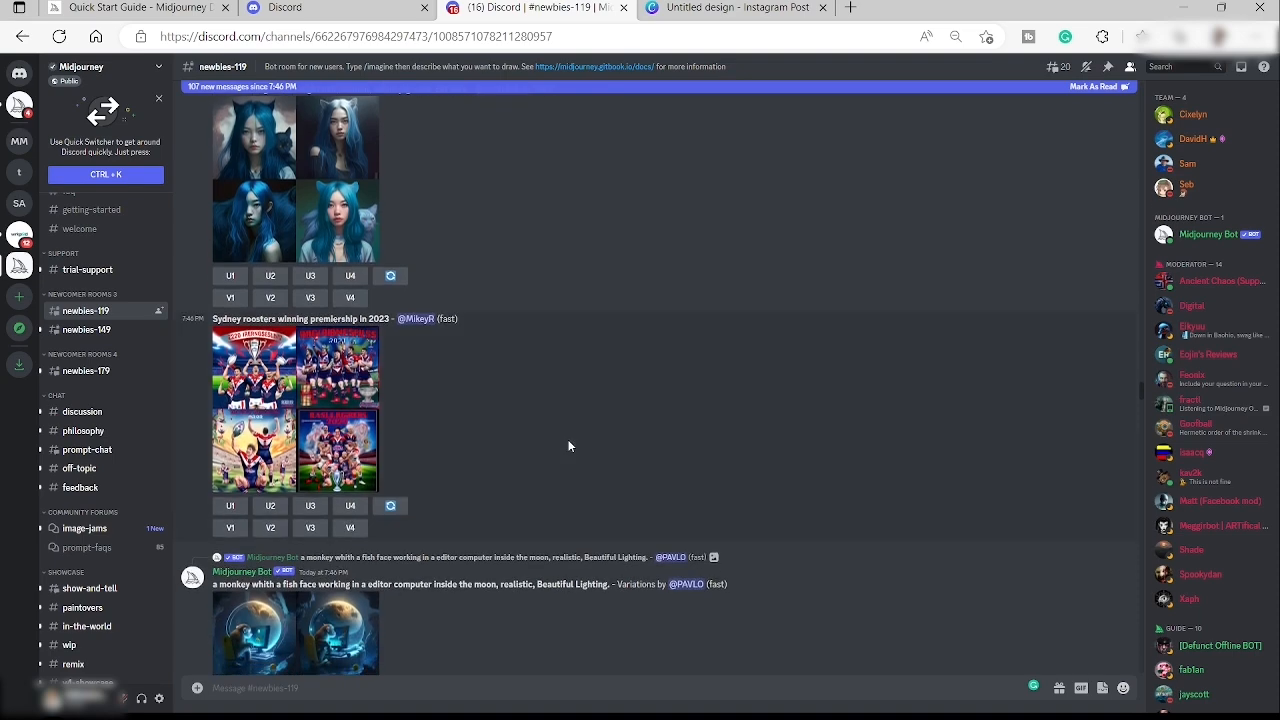
scroll(572, 434, "down", 4)
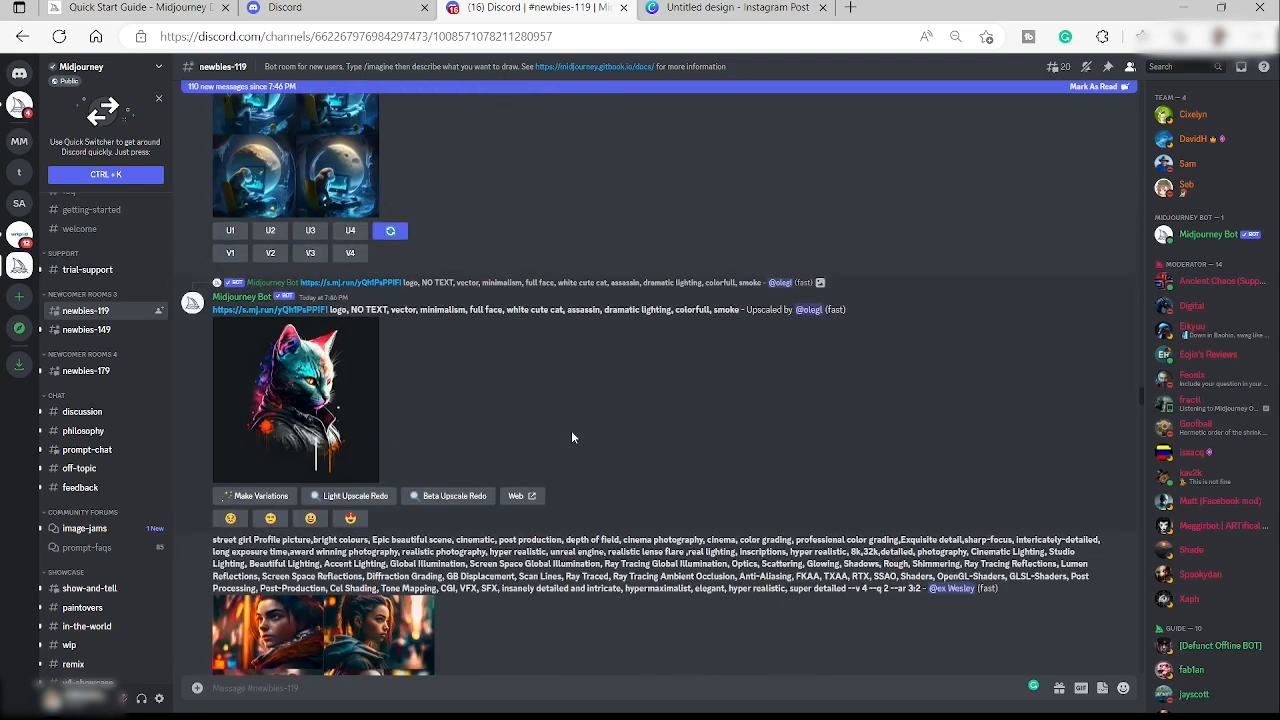
left_click(18, 299)
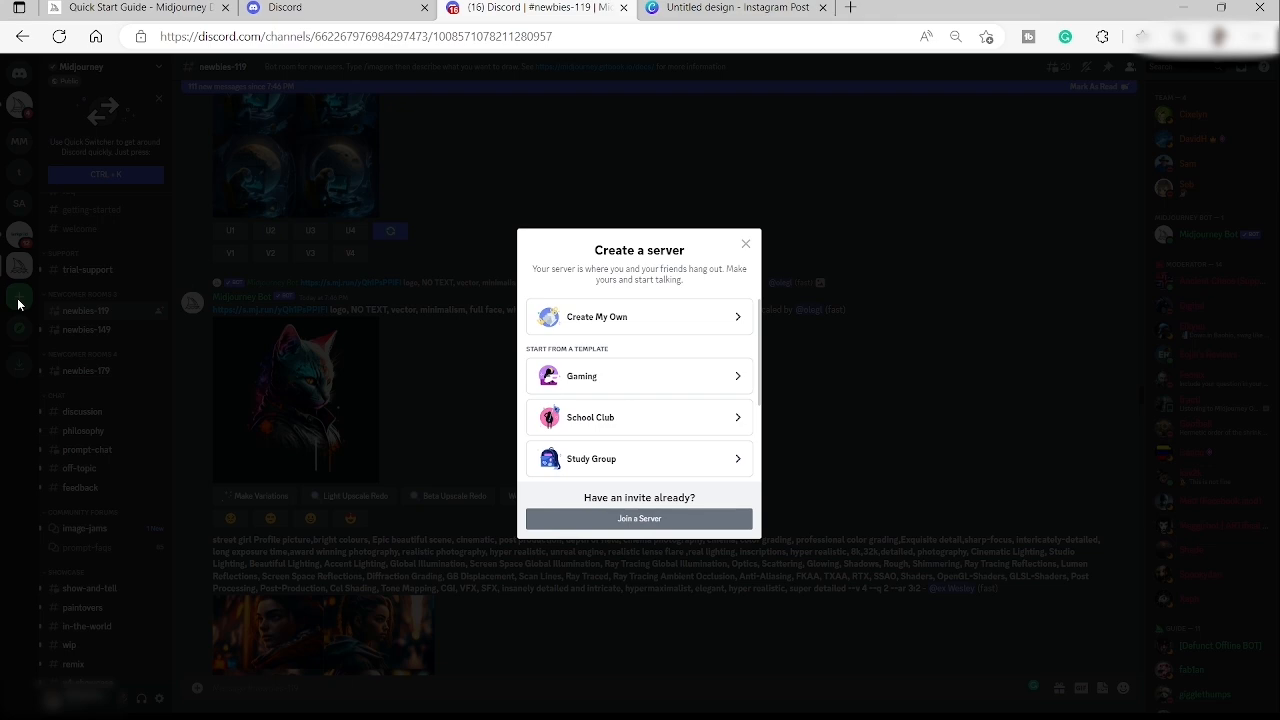
left_click(623, 317)
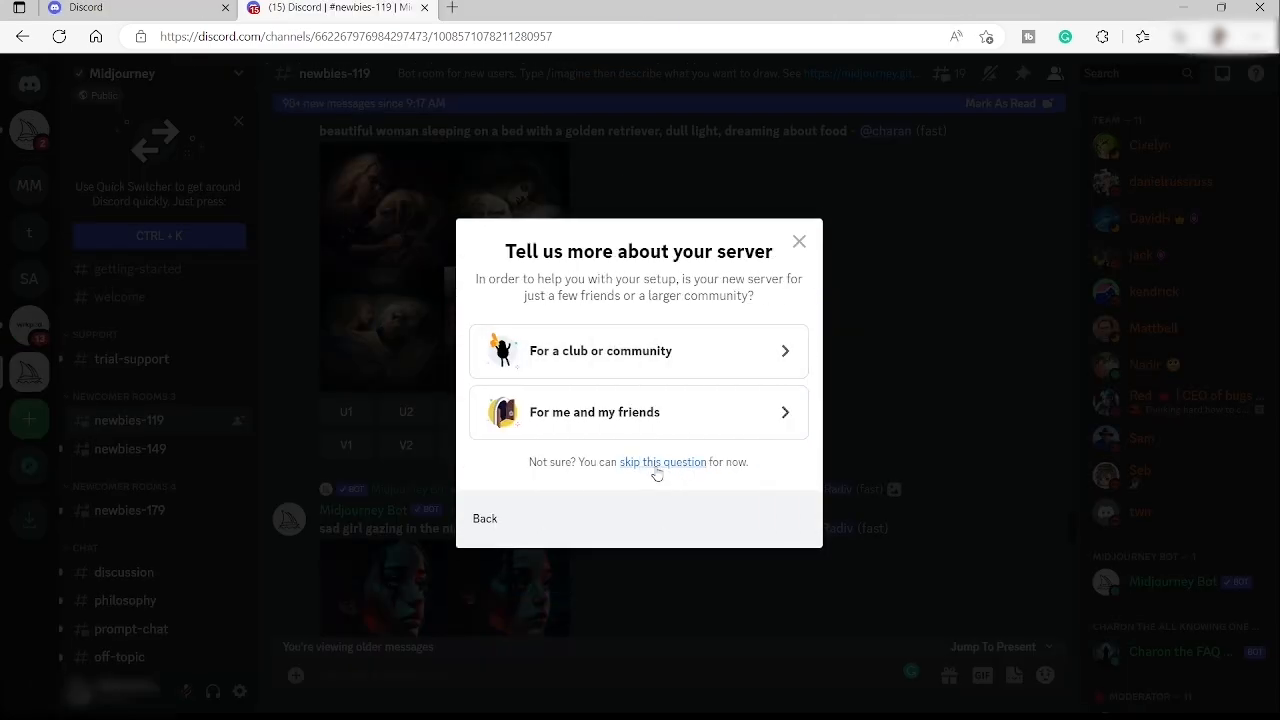
left_click(657, 462)
left_click_drag(604, 441, 462, 431)
key("BackSpace")
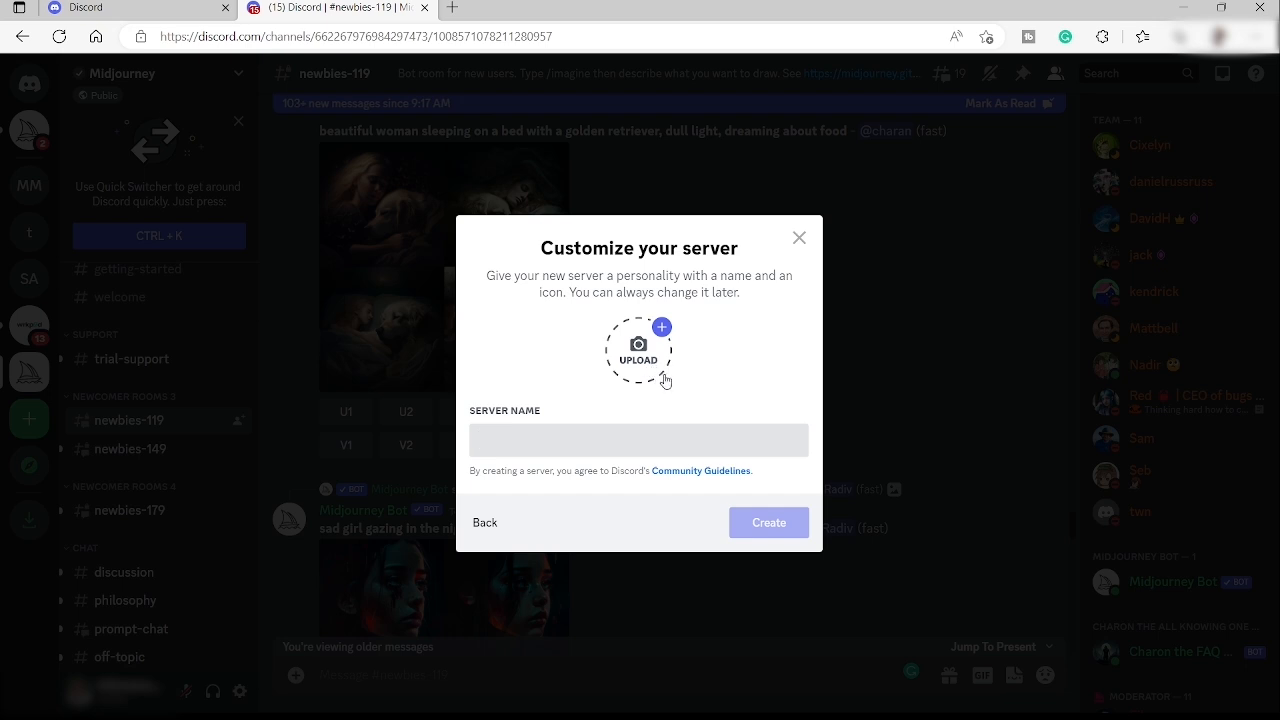
left_click(481, 530)
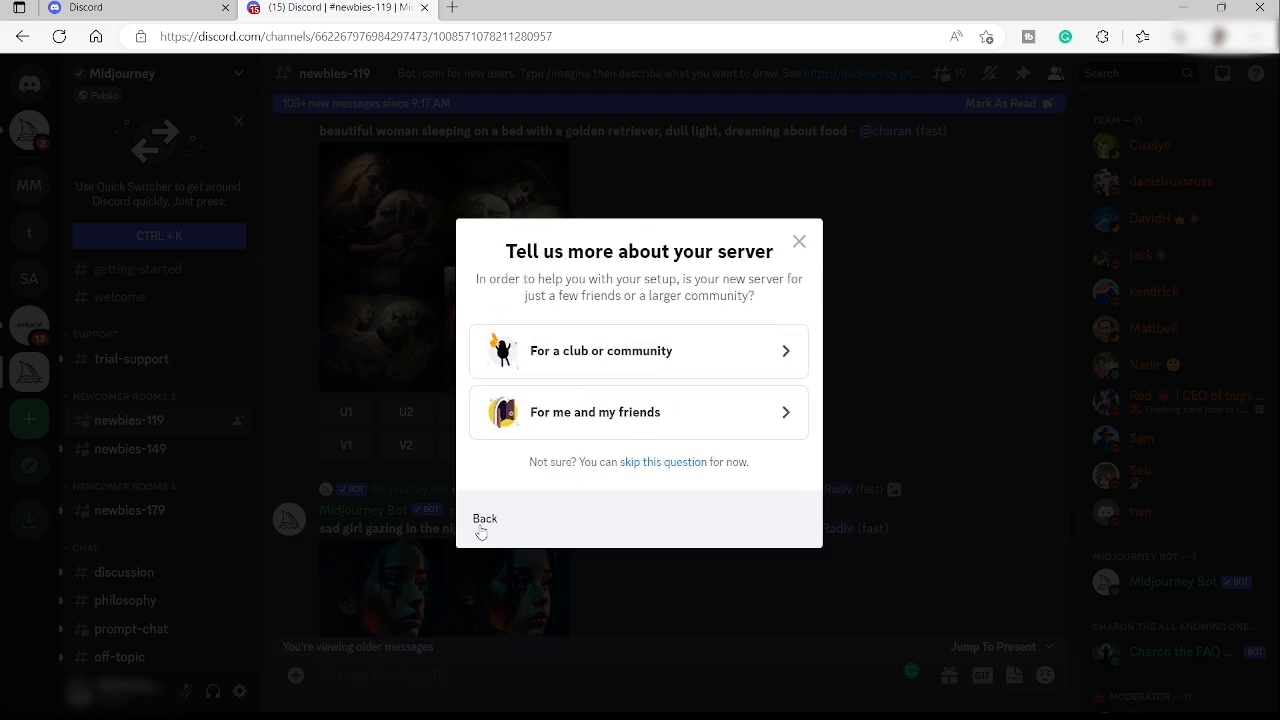
left_click(482, 530)
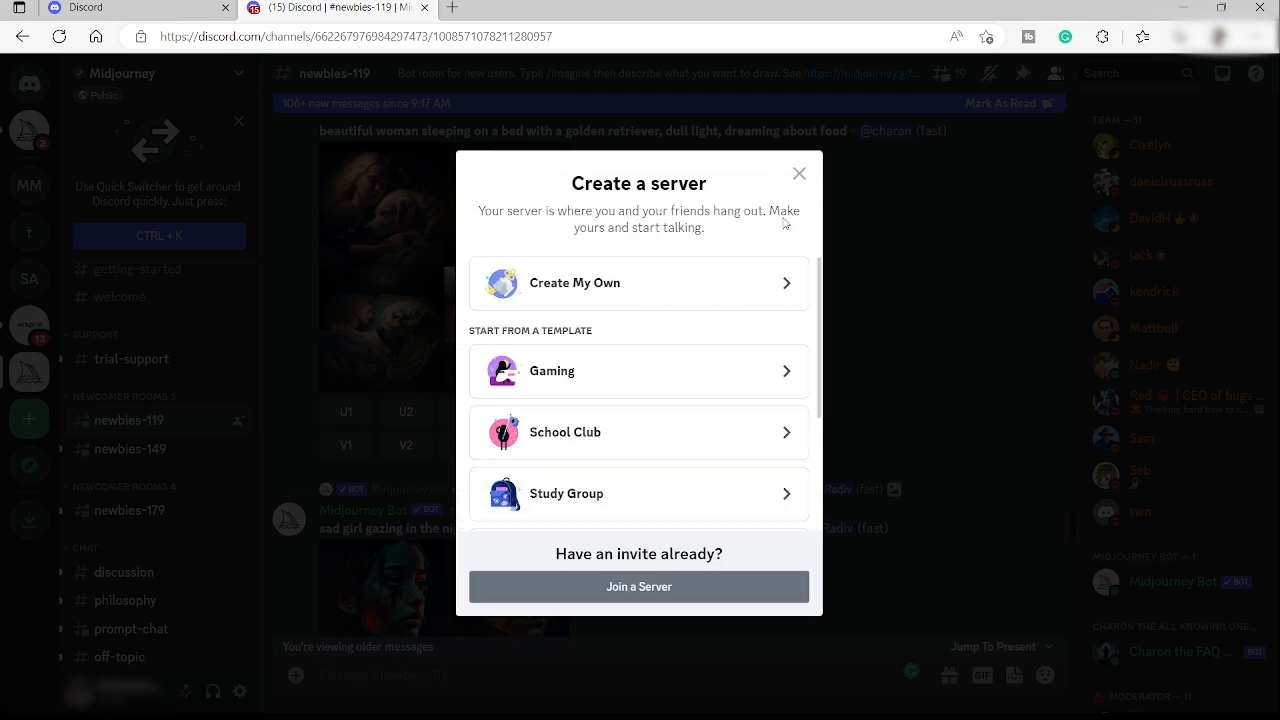
left_click(799, 174)
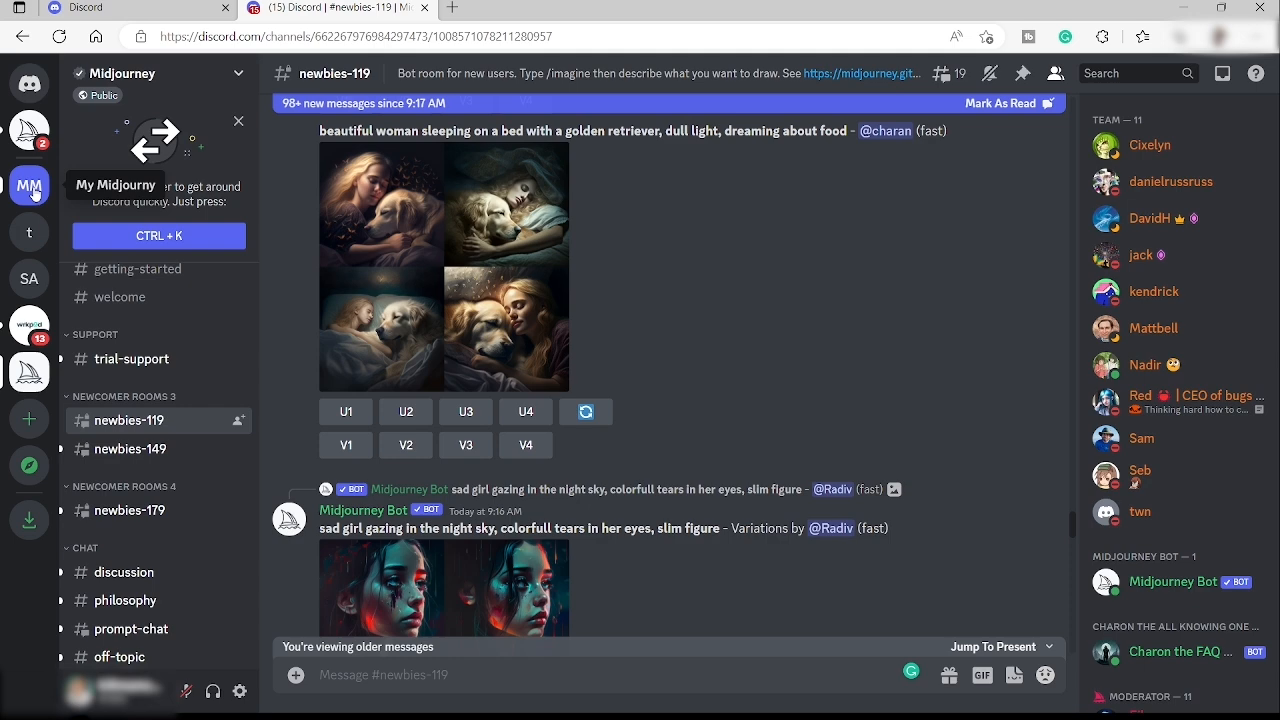
- View the My Midjourny server and return to the Midjourney server's newbies-119 channel with its member list shown
left_click(30, 187)
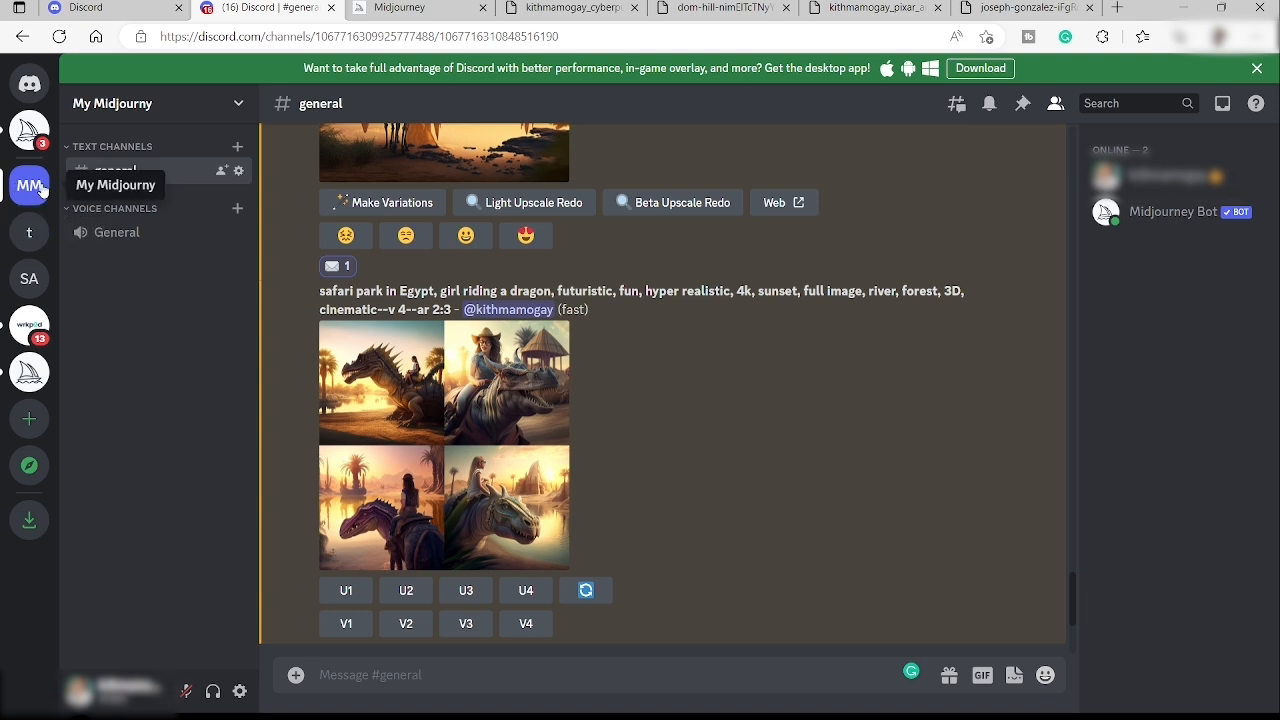
left_click(29, 372)
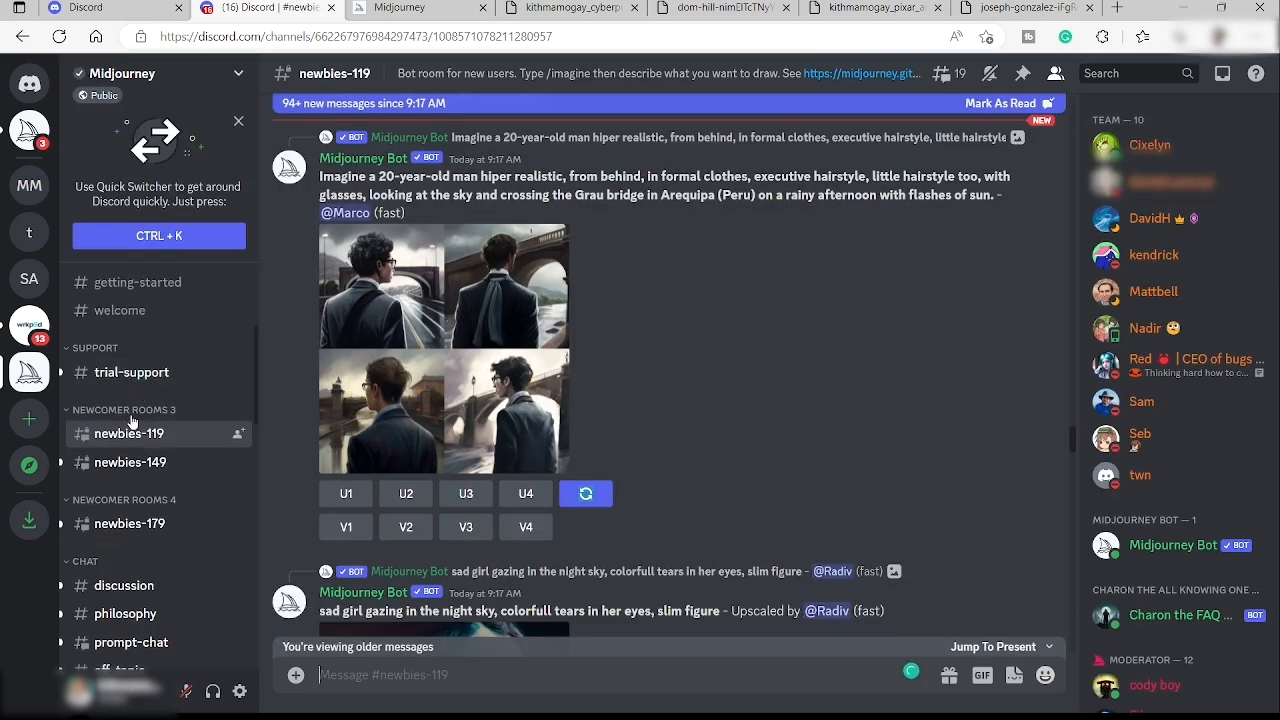
left_click(1055, 73)
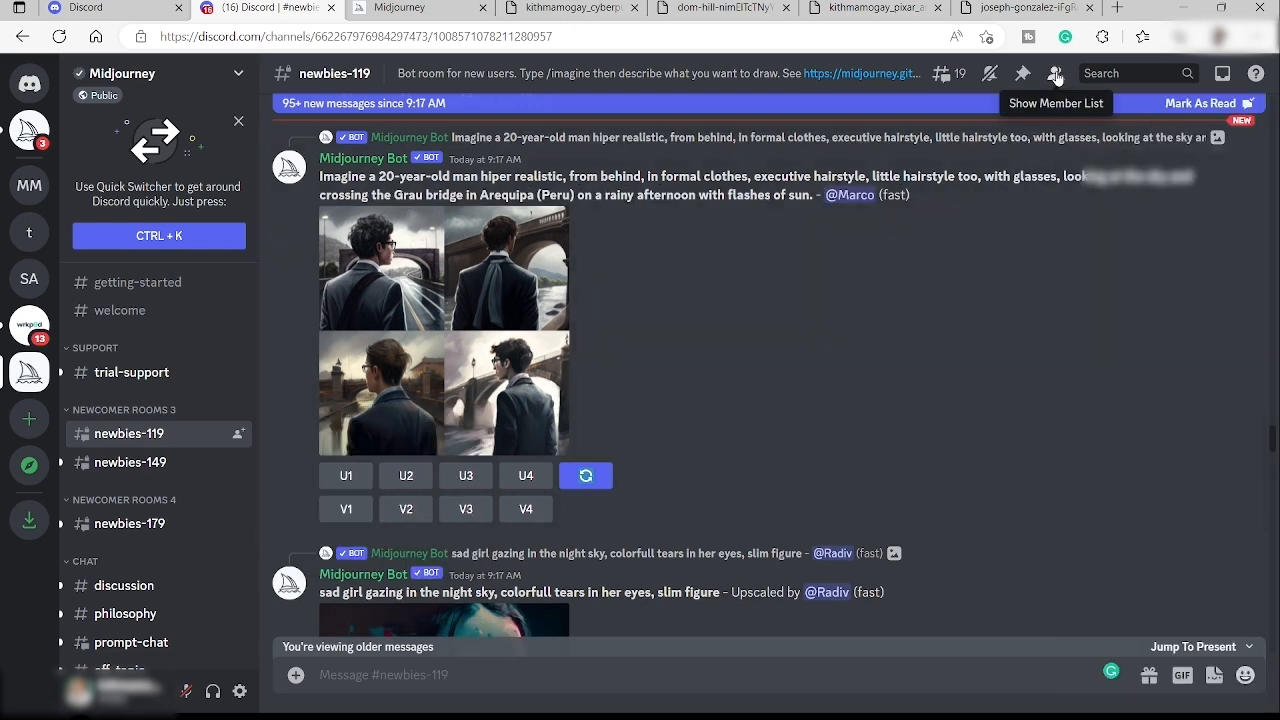
left_click(1056, 74)
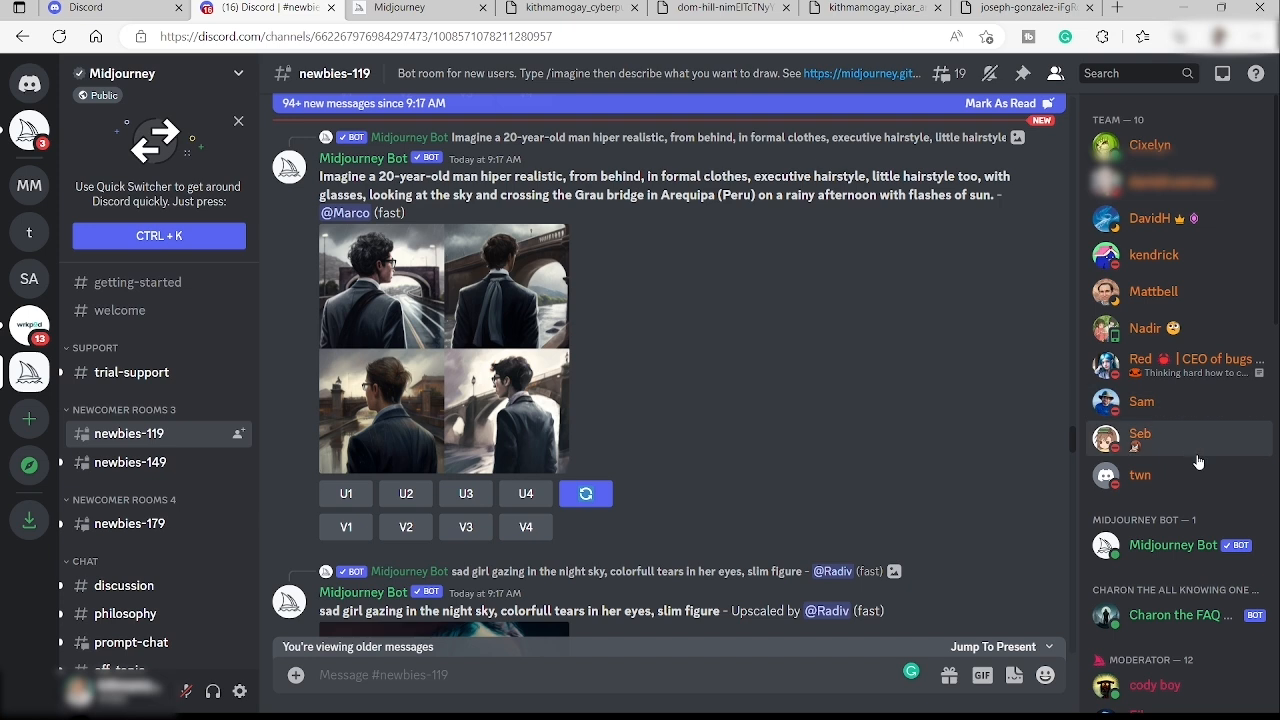
left_click(1181, 555)
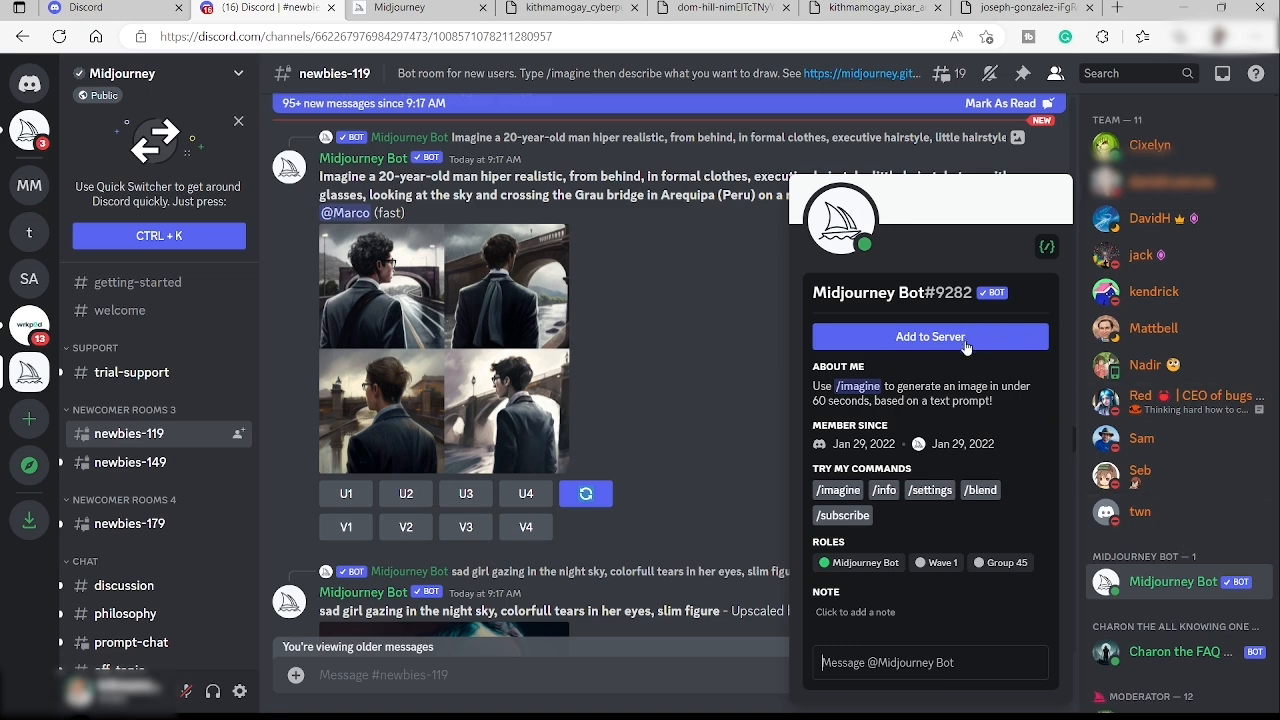
left_click(965, 341)
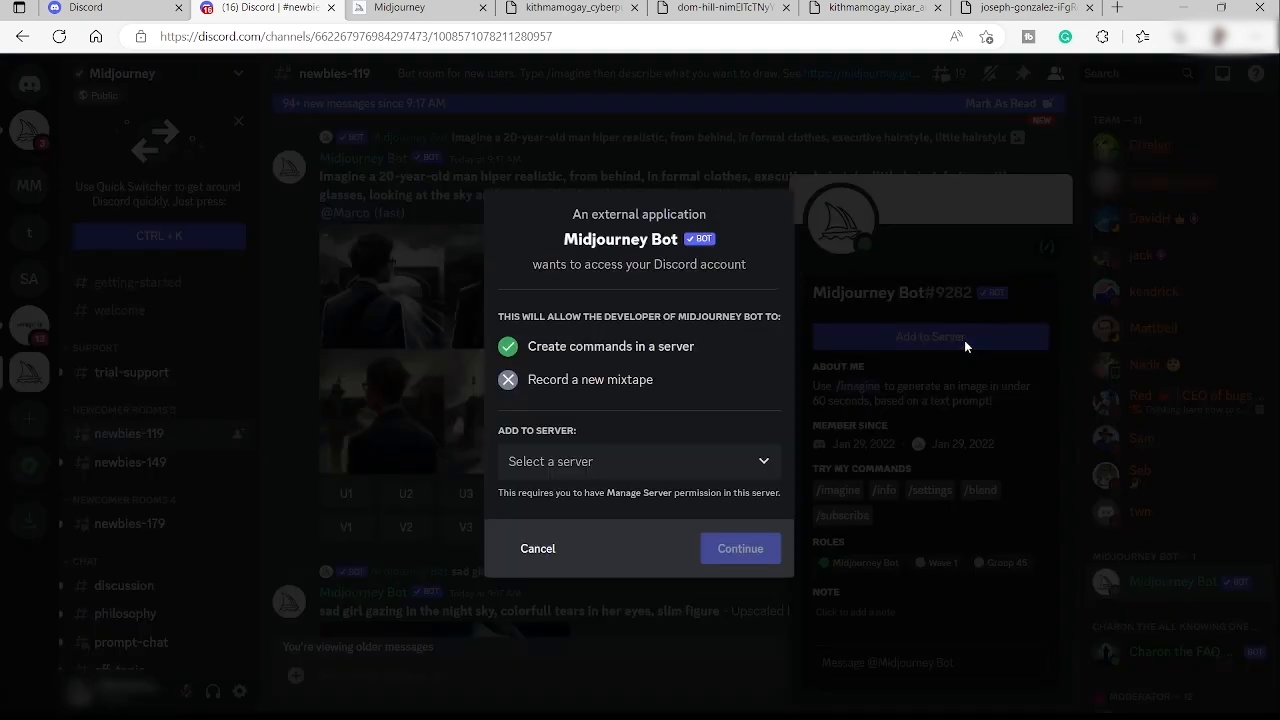
left_click(630, 470)
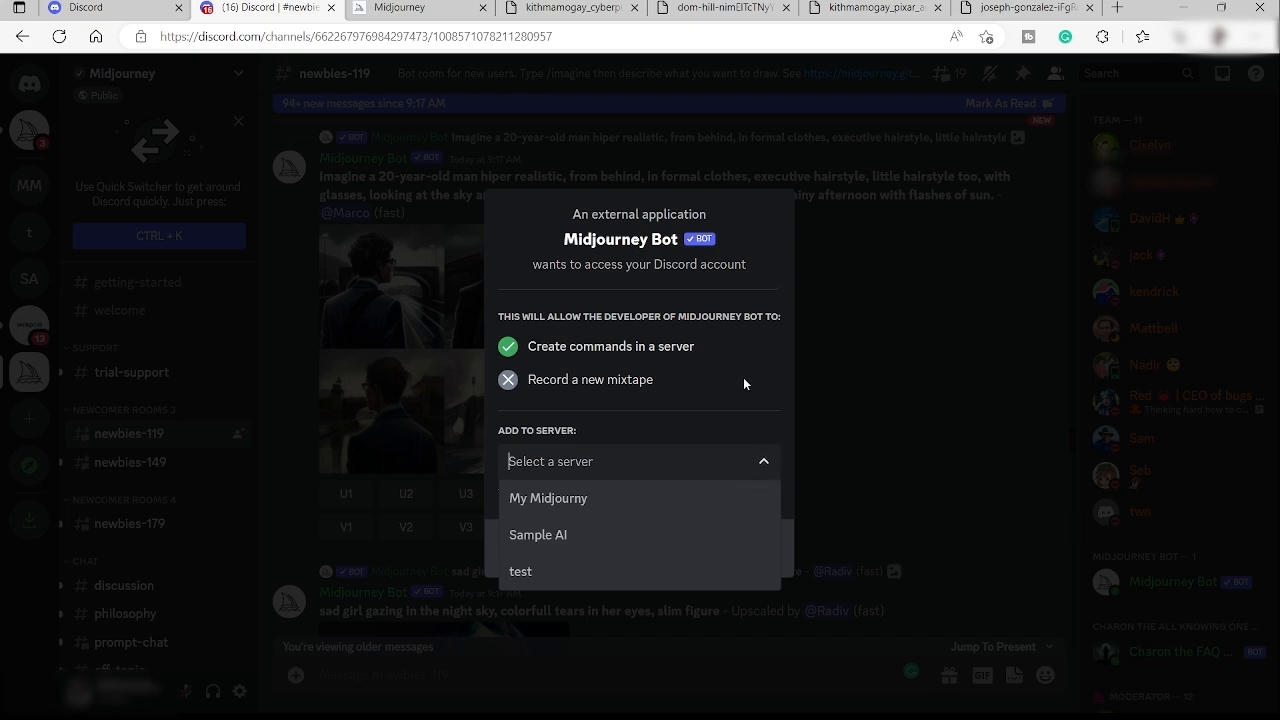
left_click(886, 398)
left_click(886, 398)
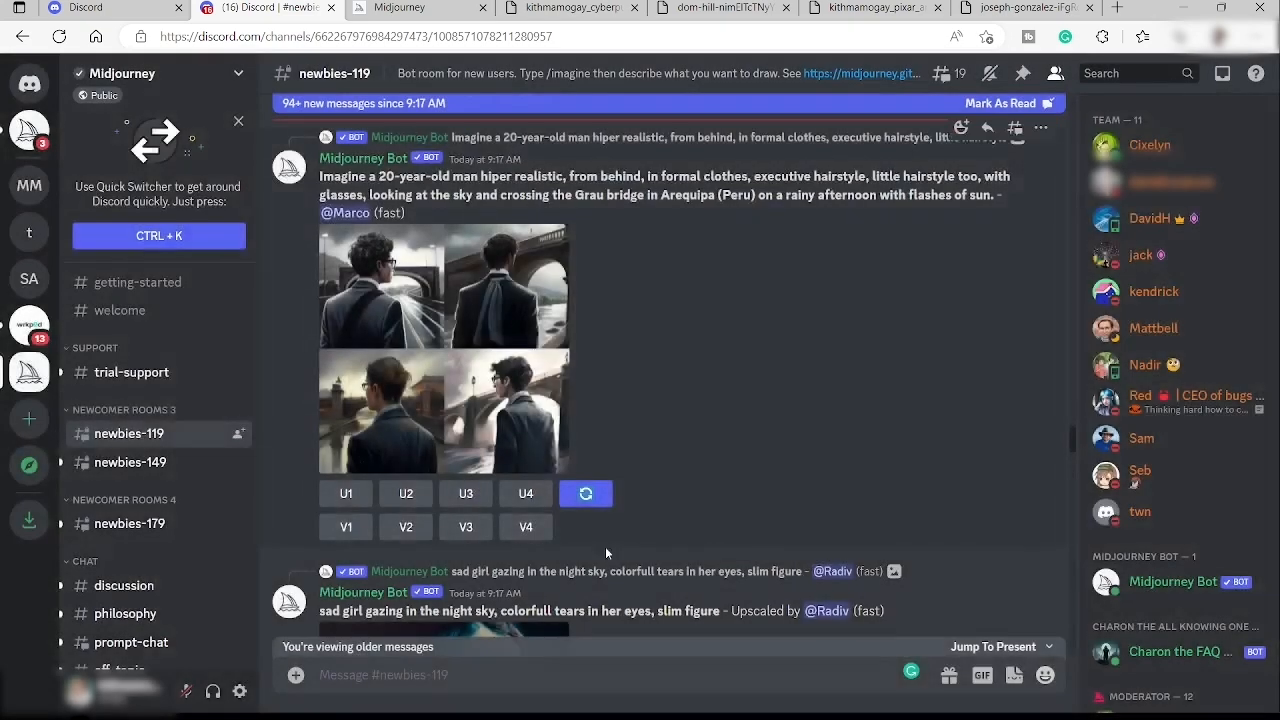
- Open the My Midjourny server and look through the earlier prompts and generated images in its general channel
left_click(34, 190)
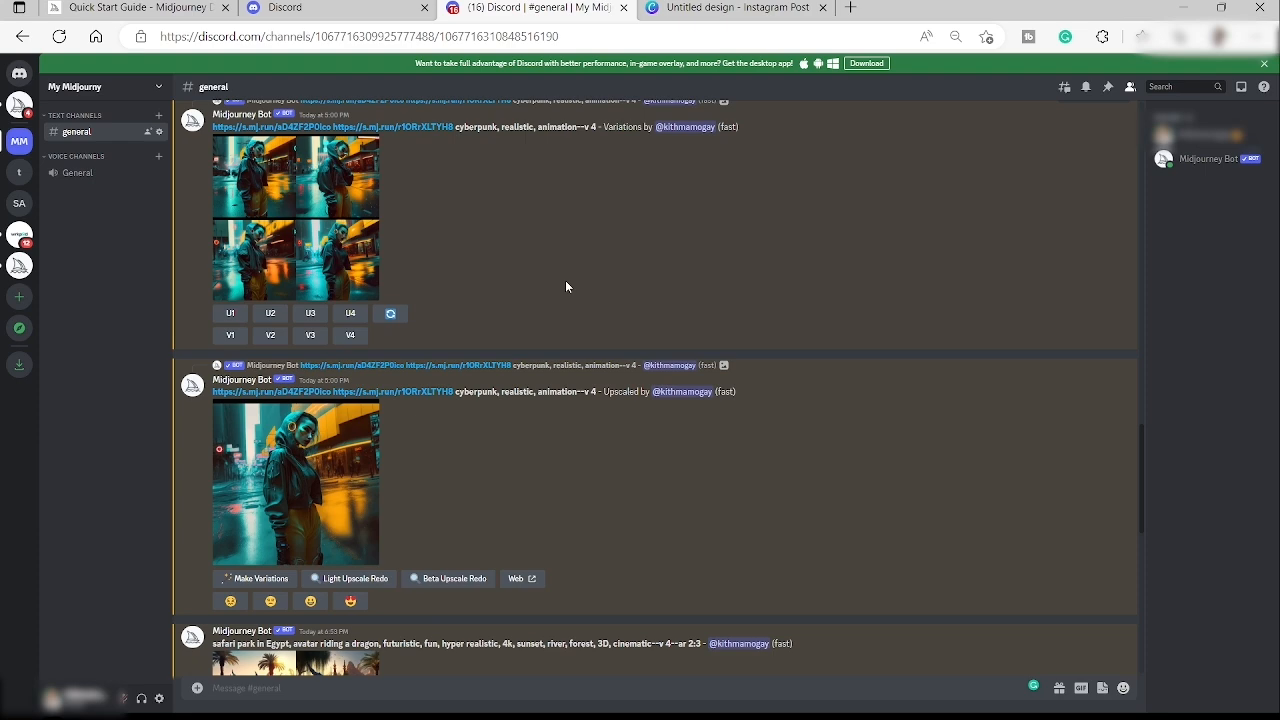
scroll(566, 287, "up", 10)
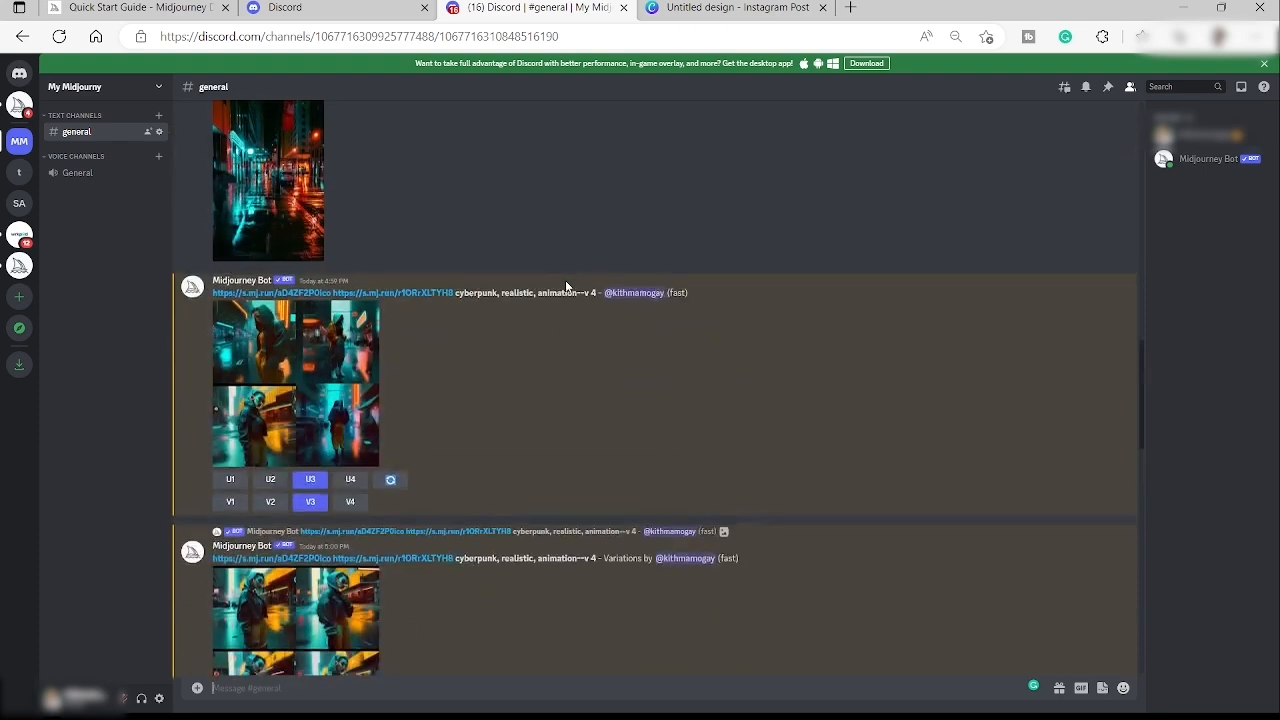
scroll(566, 287, "up", 6)
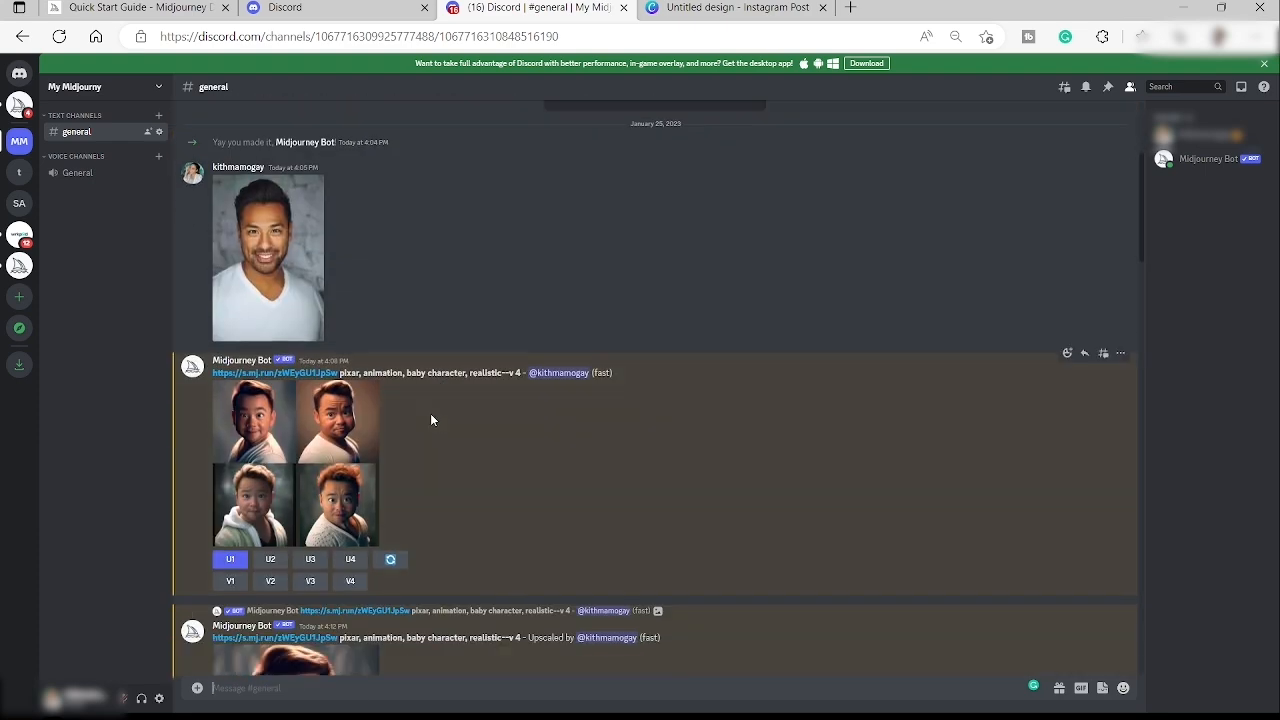
scroll(480, 331, "down", 3)
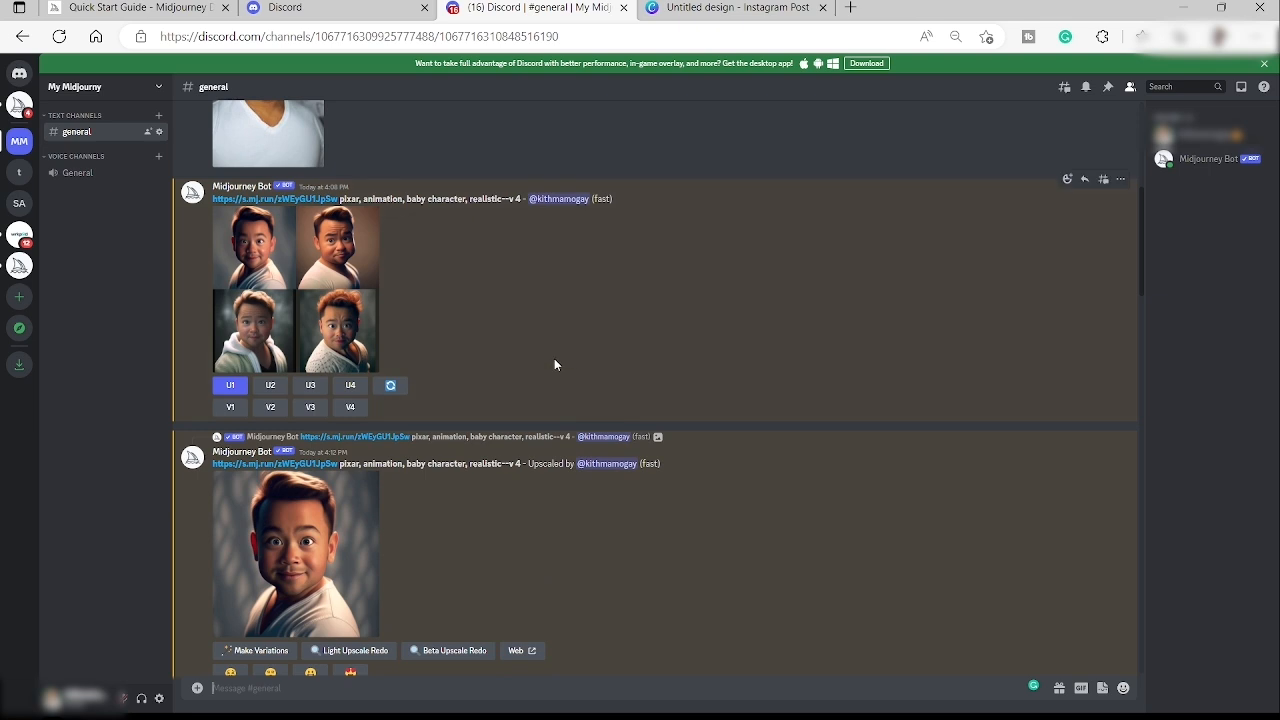
- Open the uploaded portrait photo of the man in the browser, copy its image address and return to the general channel
scroll(554, 372, "up", 3)
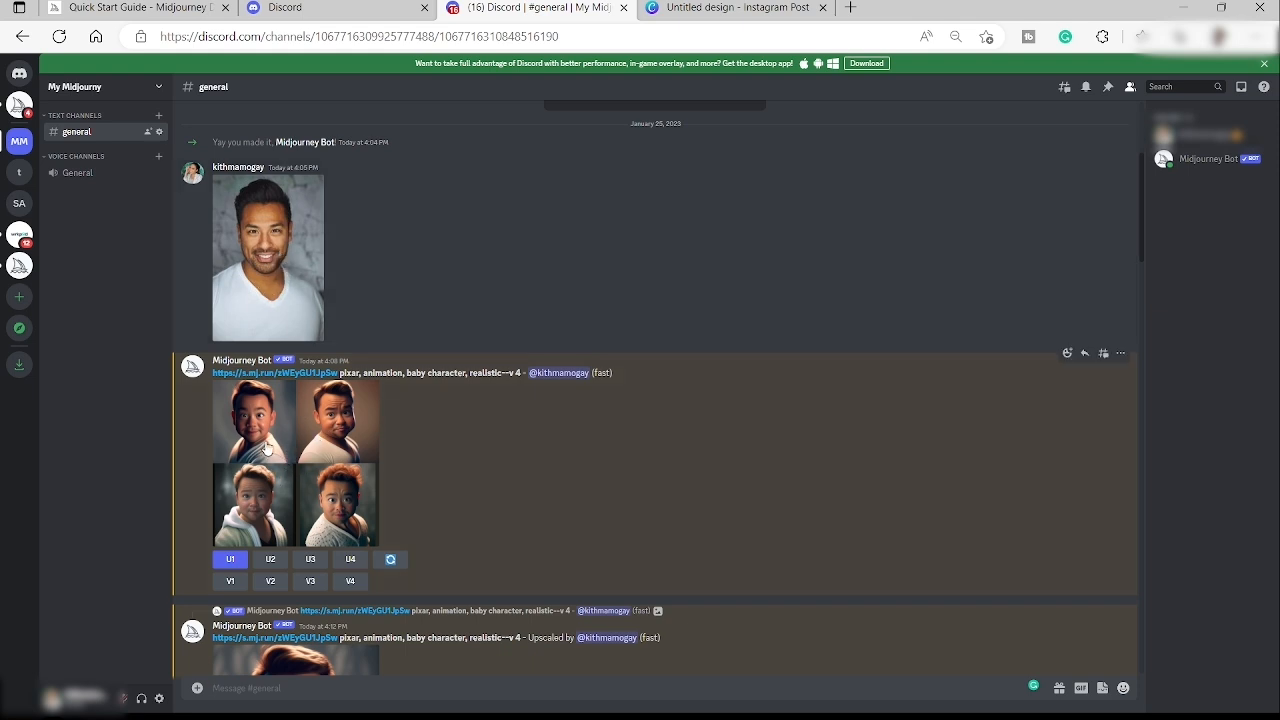
left_click(283, 258)
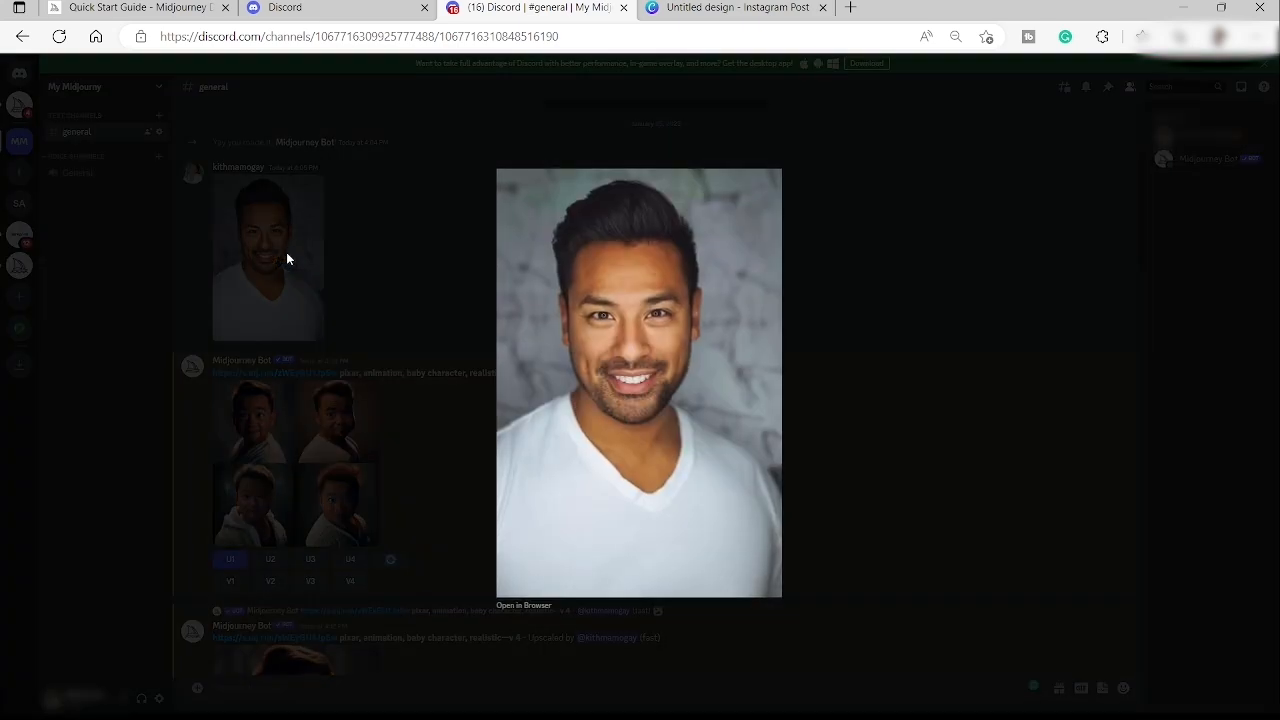
left_click(529, 606)
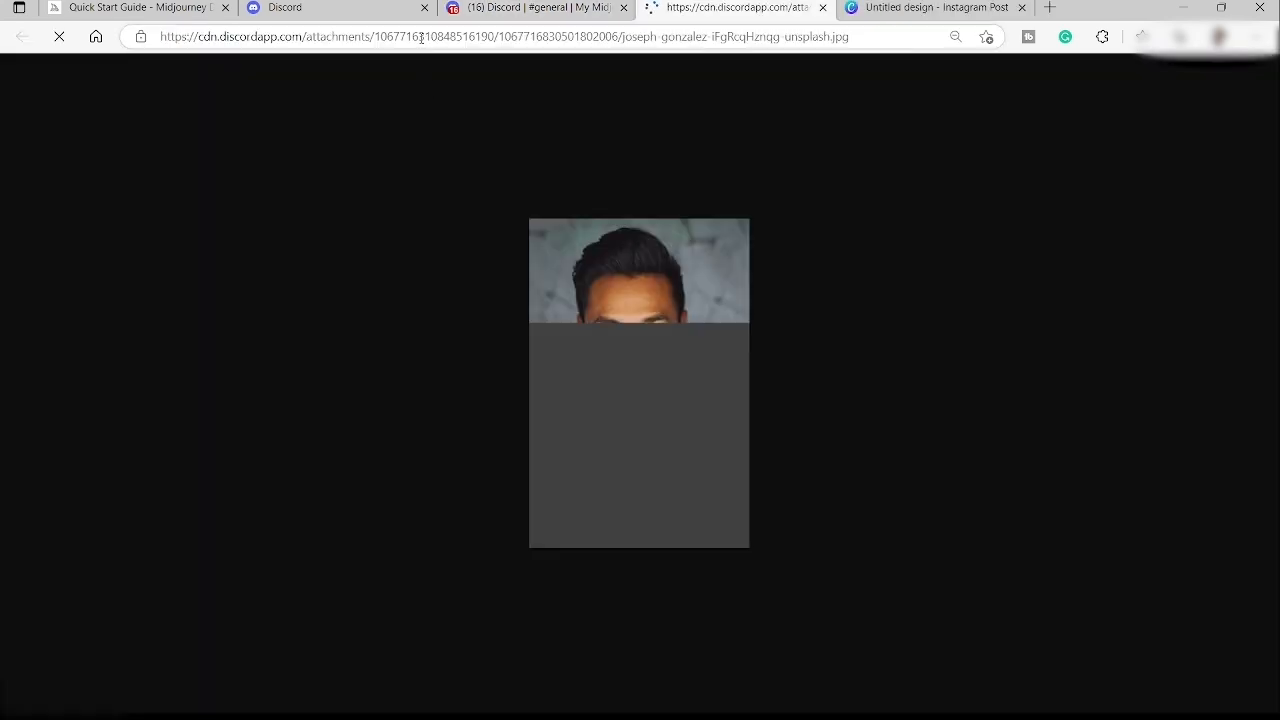
left_click(421, 38)
key("ctrl+c")
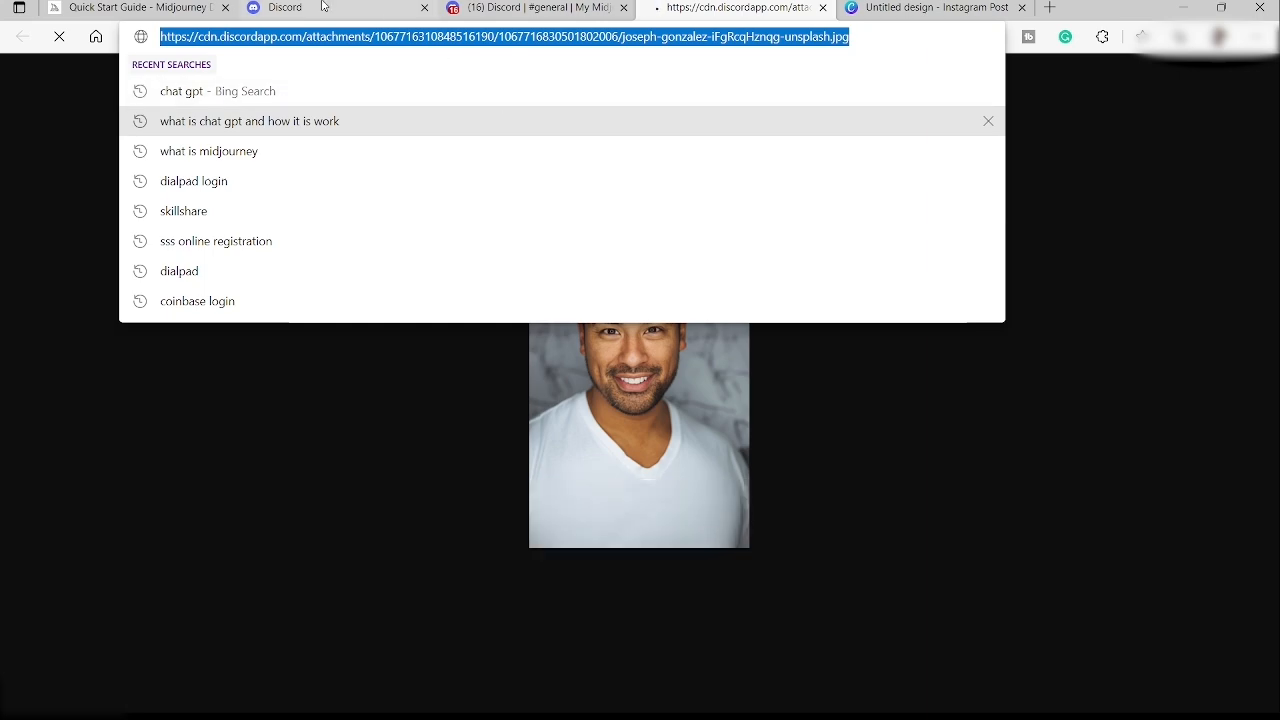
left_click(320, 7)
left_click(530, 7)
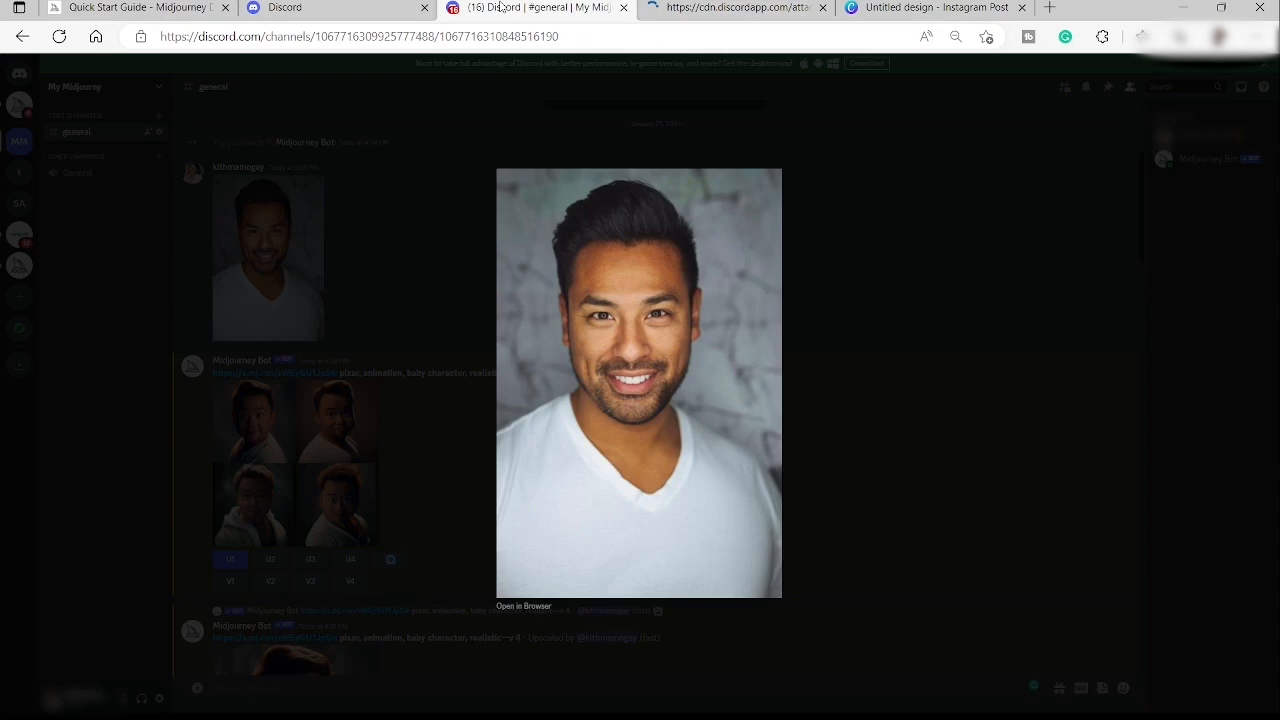
left_click(405, 373)
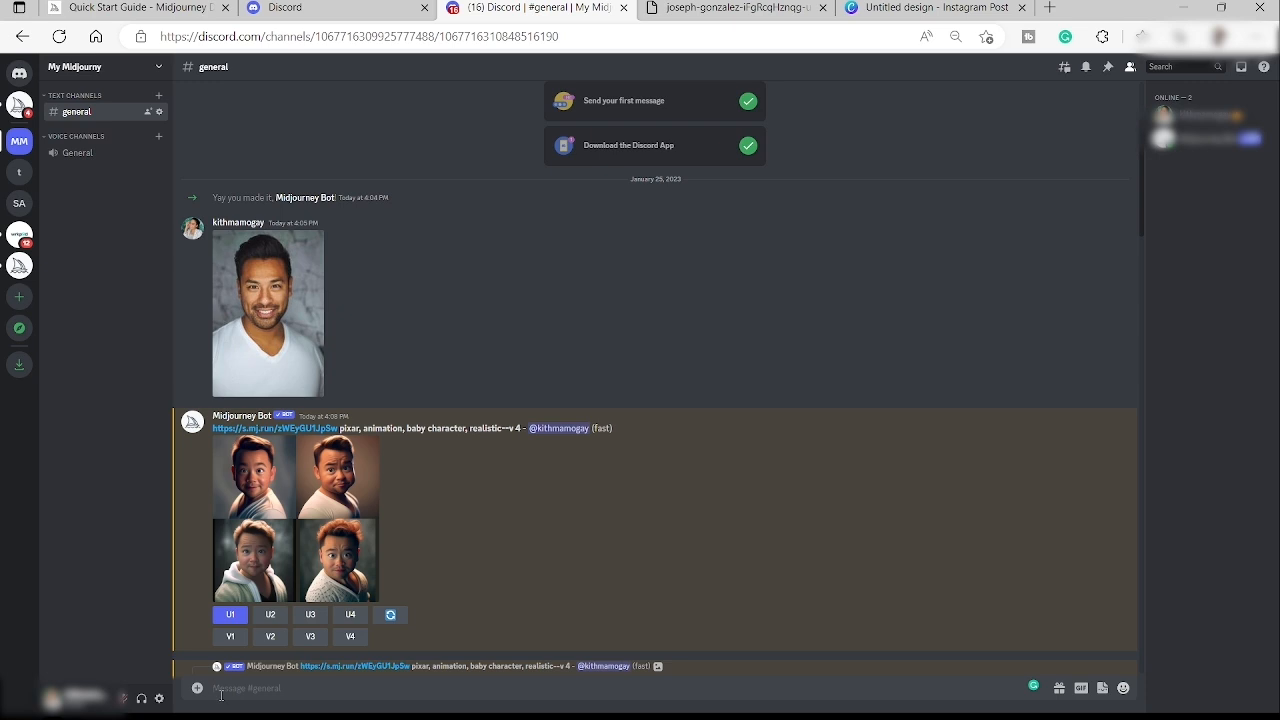
- Start an /imagine prompt with the copied portrait image link followed by futuristic --v 4
type("/imagine")
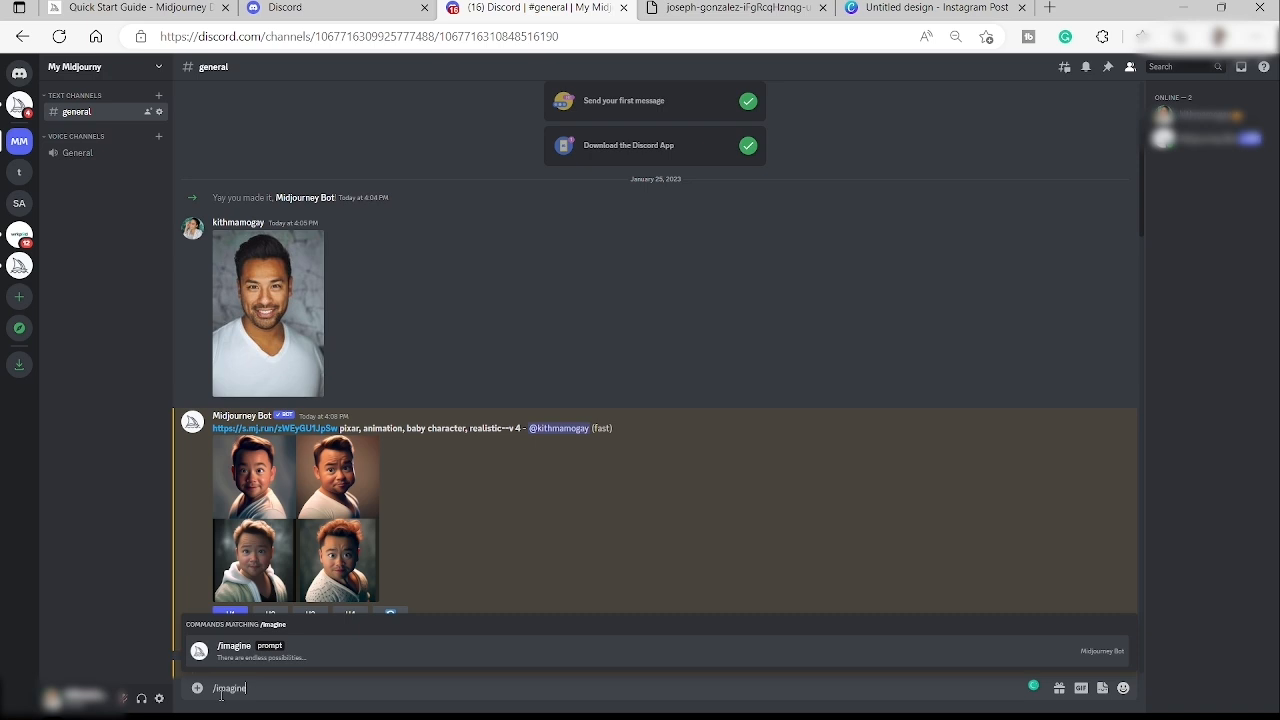
key("Return")
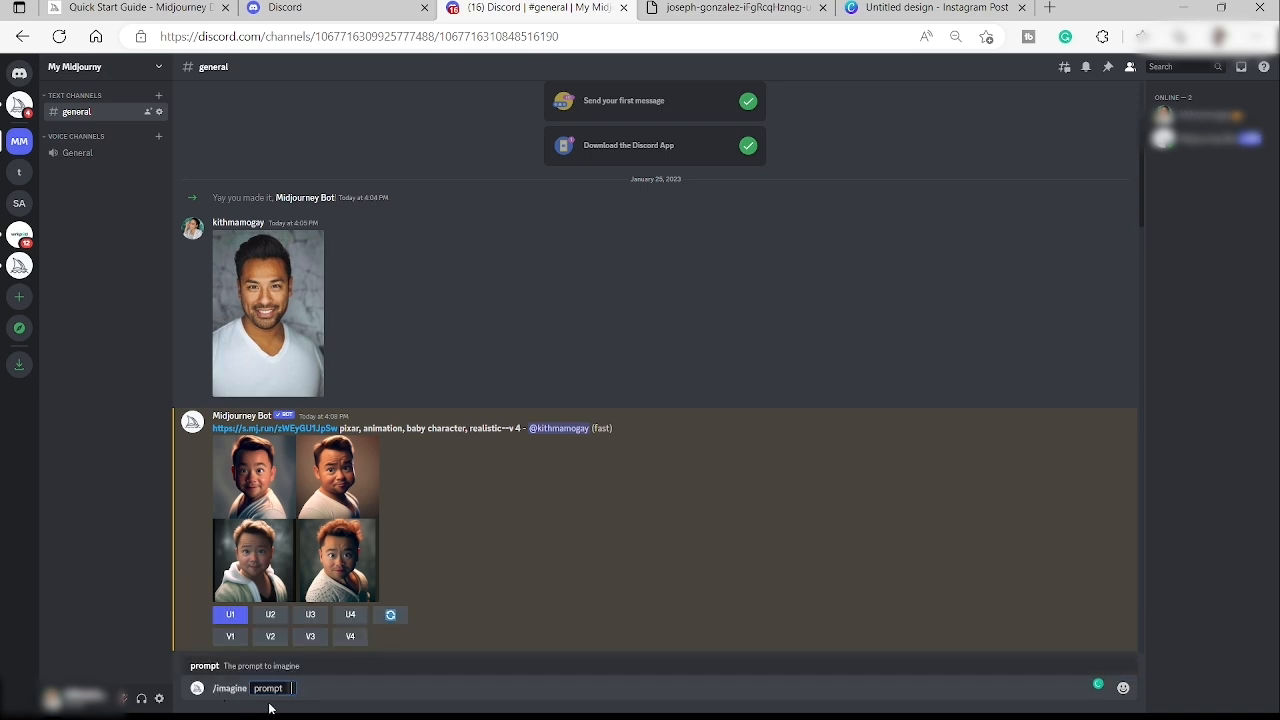
key("ctrl+v")
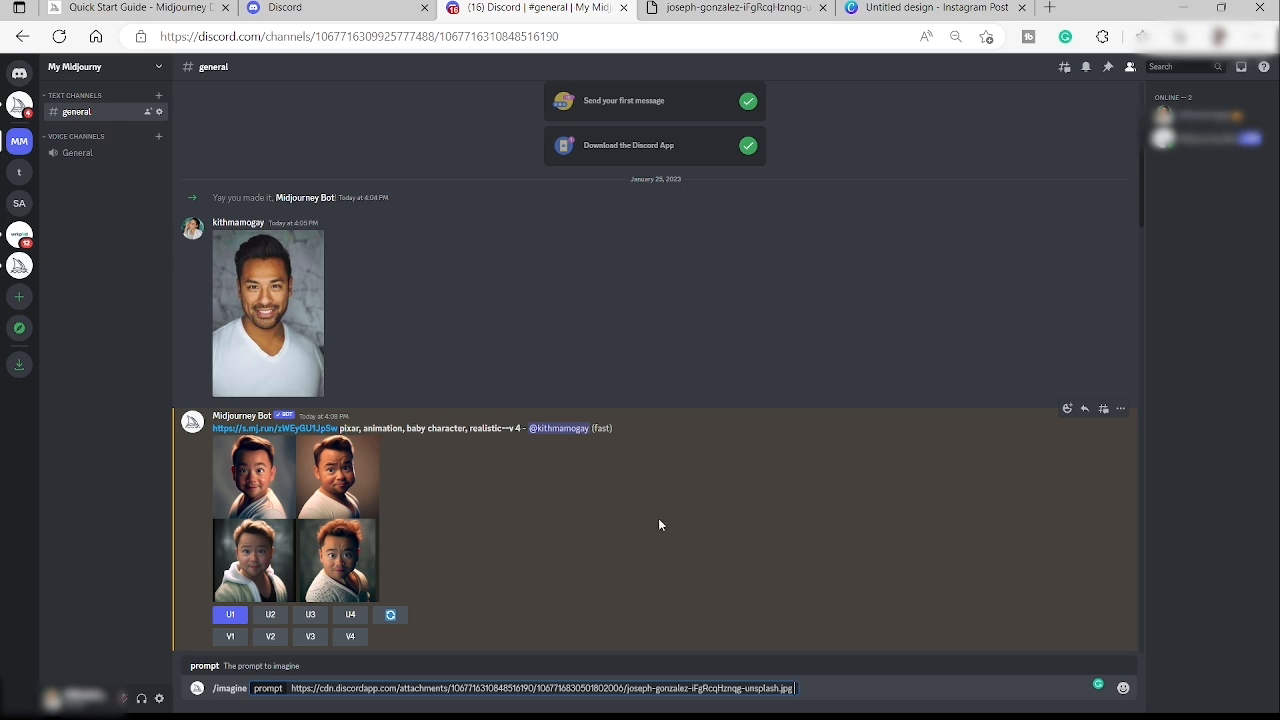
type("futuristic")
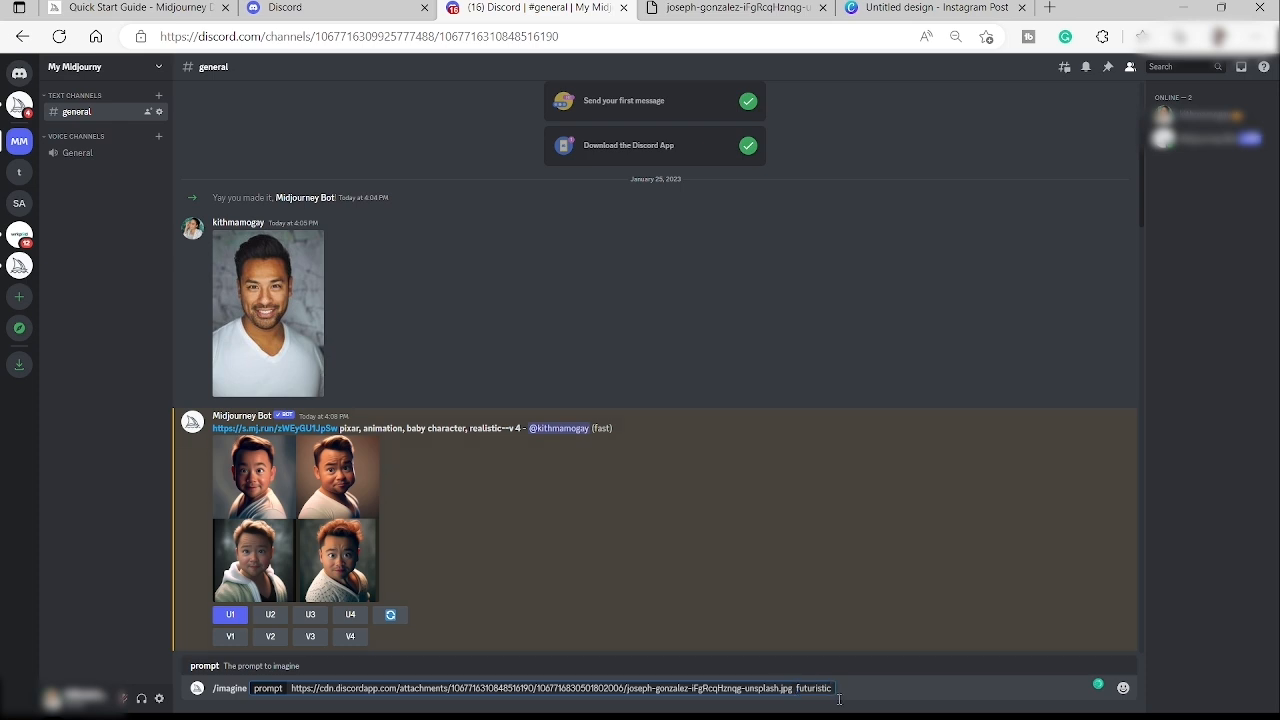
type("--v 4")
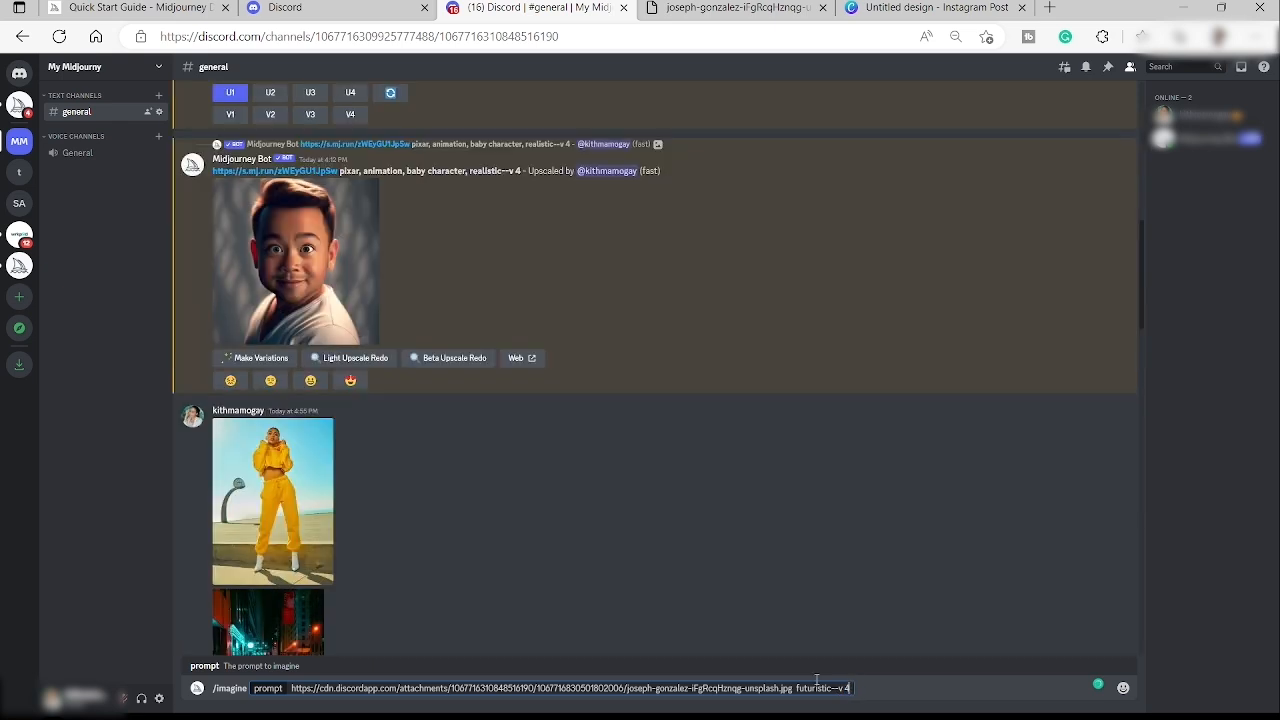
- Examine enlarged views of the Pixar-style baby character image grid and its upscaled version
scroll(610, 439, "up", 5)
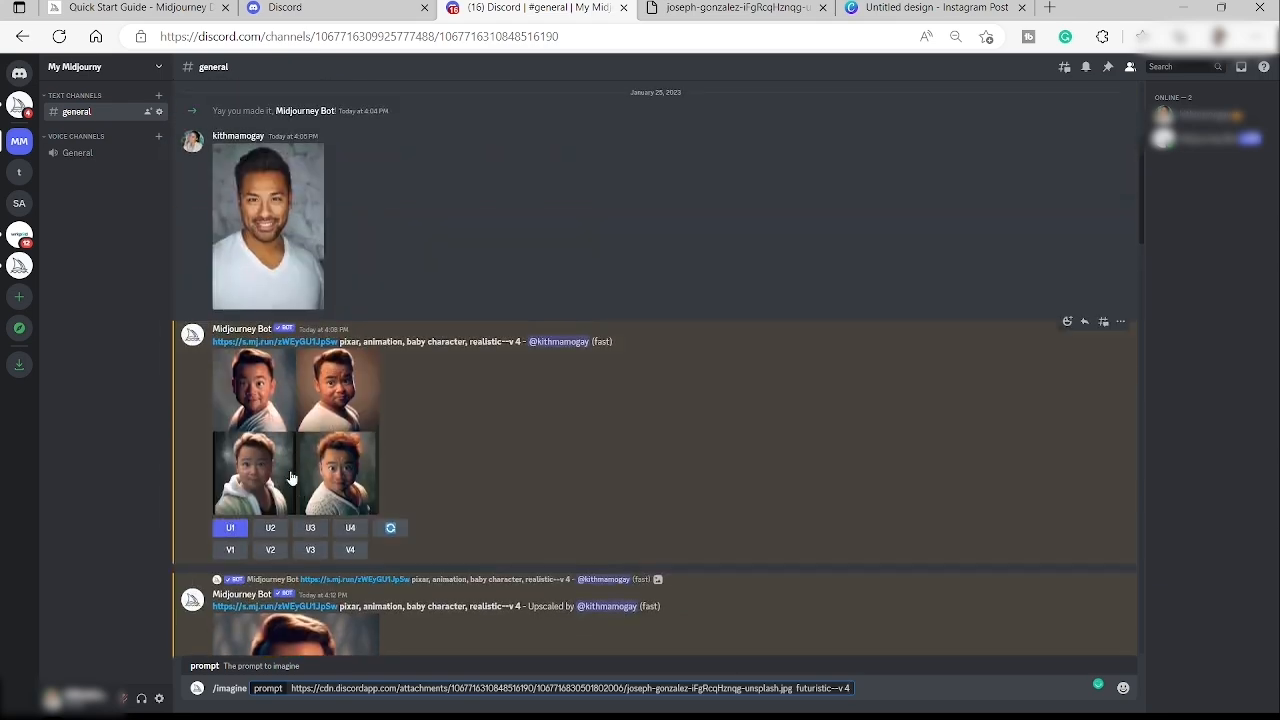
left_click(287, 468)
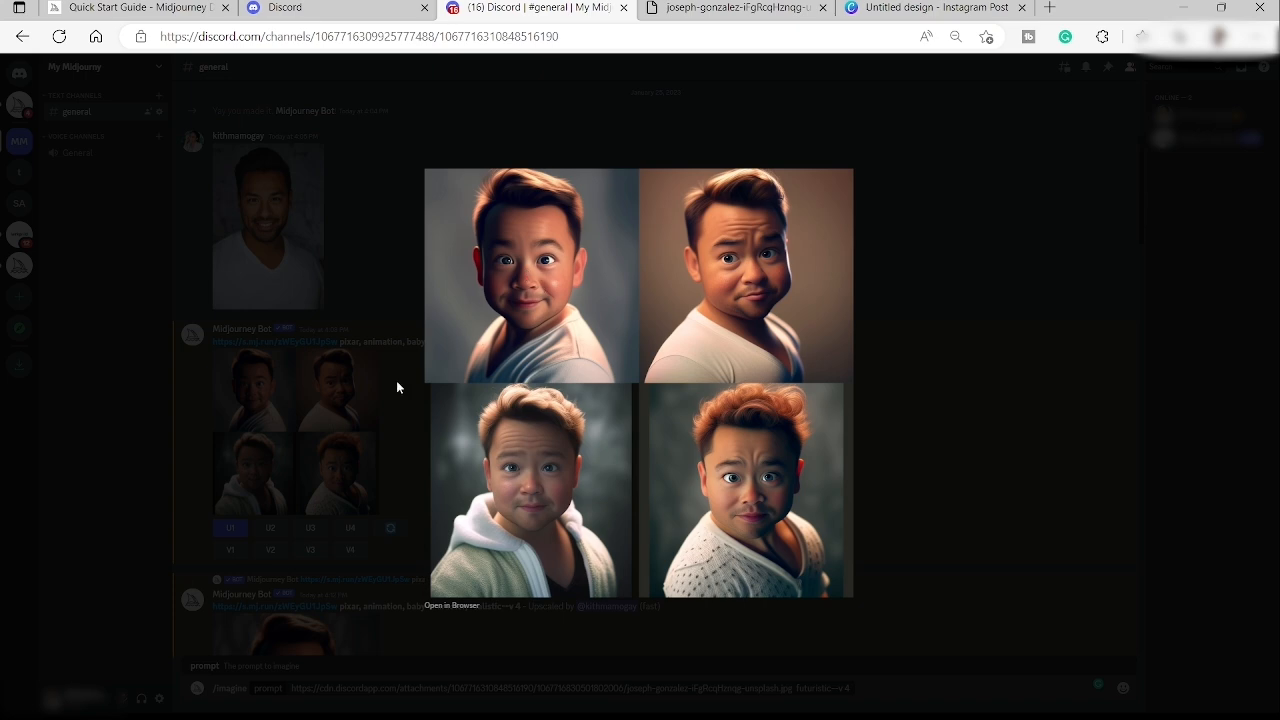
left_click(361, 400)
scroll(250, 310, "down", 1)
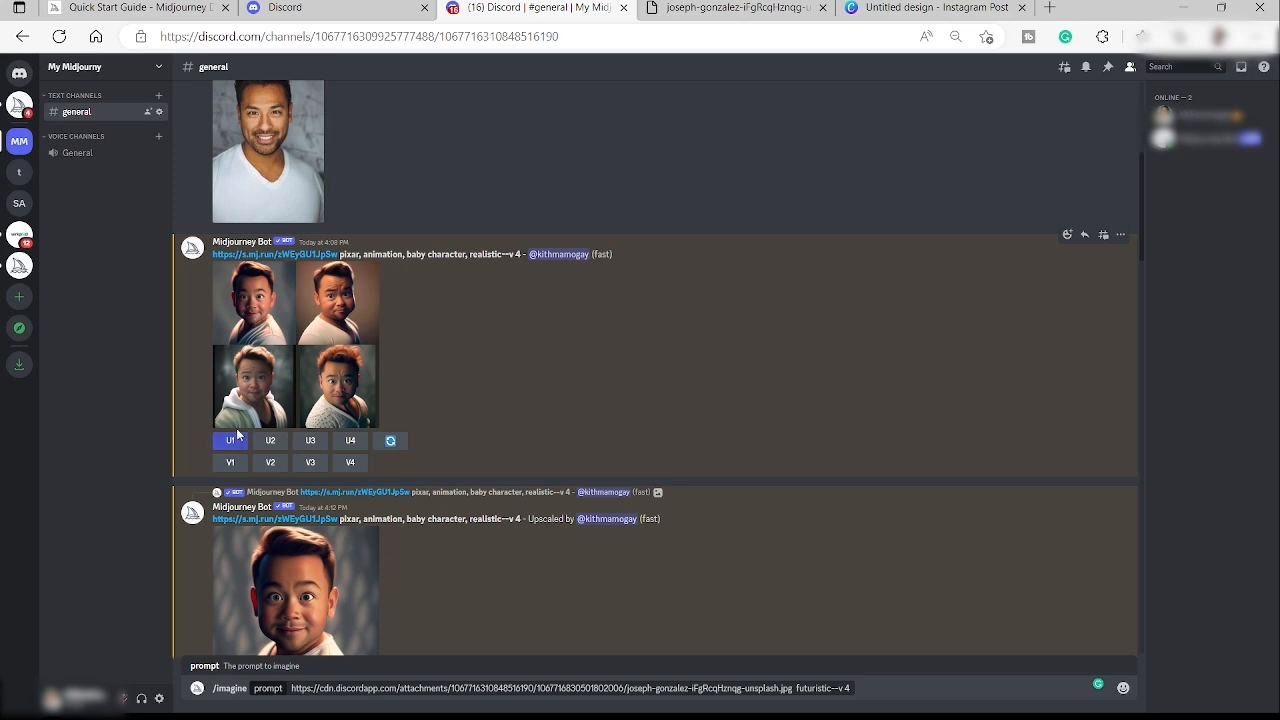
left_click(356, 591)
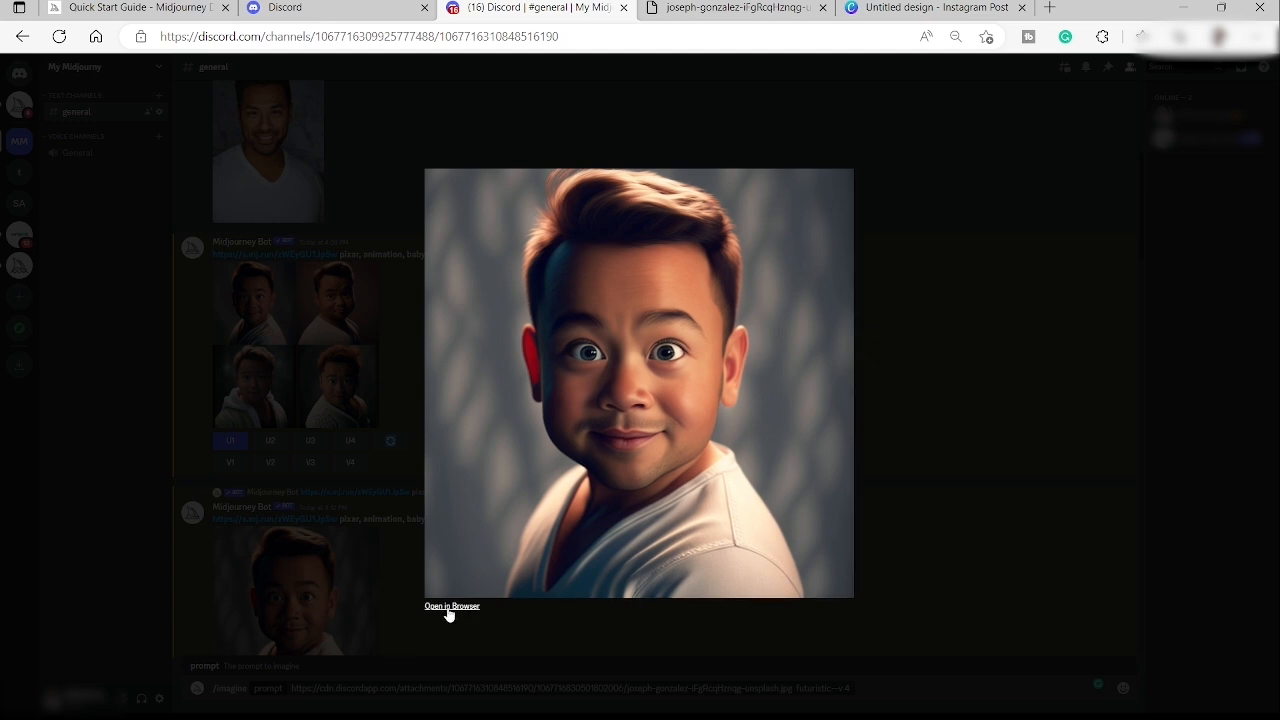
left_click(955, 392)
scroll(455, 440, "down", 2)
scroll(462, 441, "down", 3)
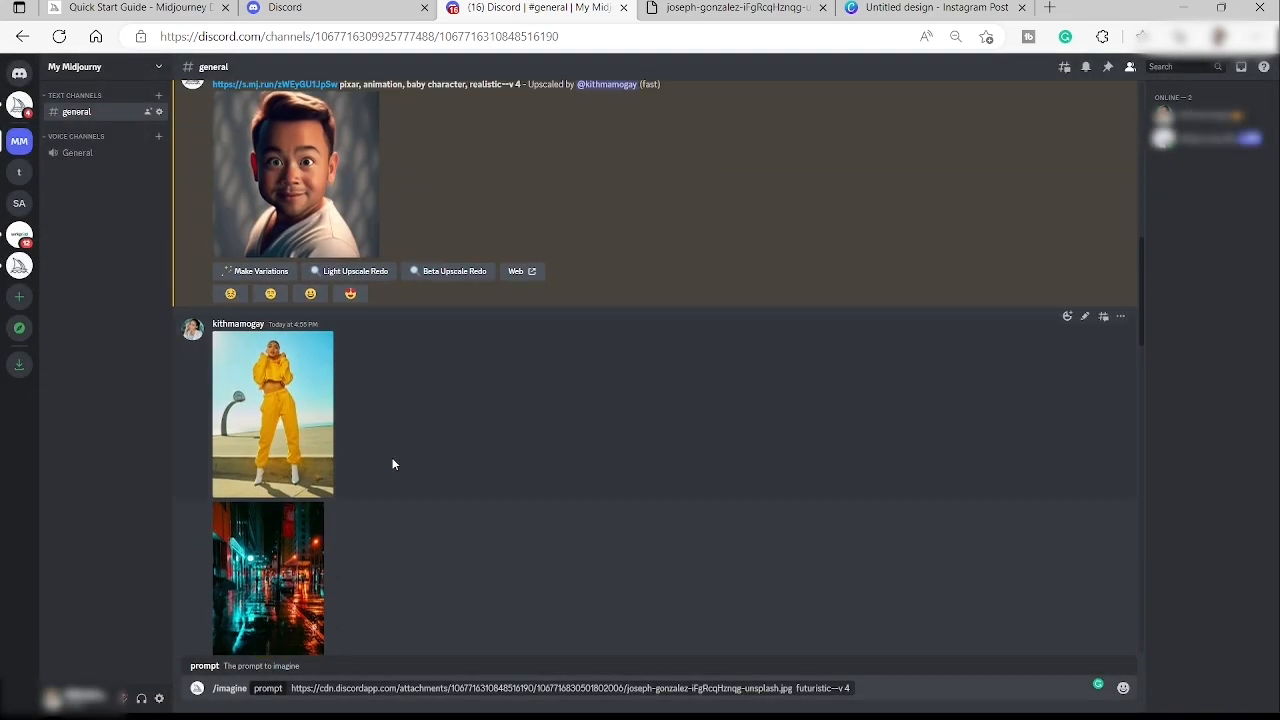
scroll(449, 483, "down", 2)
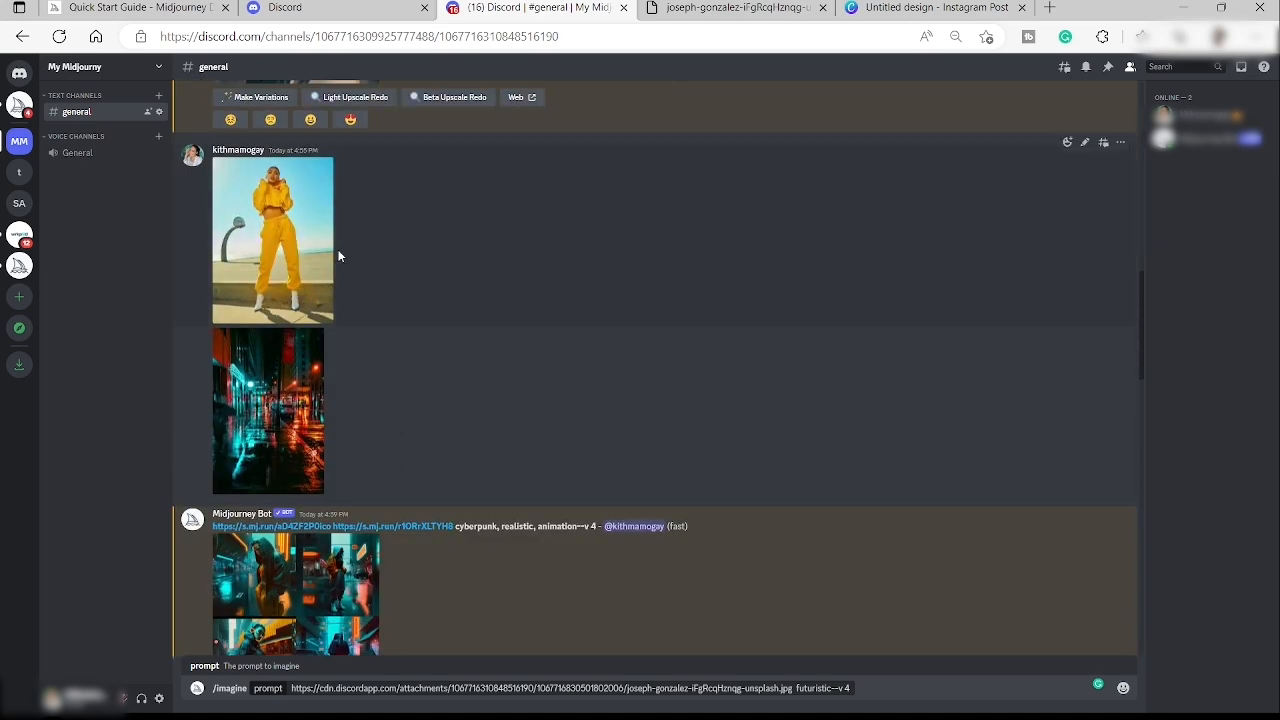
- Copy the image address of the uploaded photo of the woman in yellow and add it to the end of the /imagine prompt
left_click(298, 277)
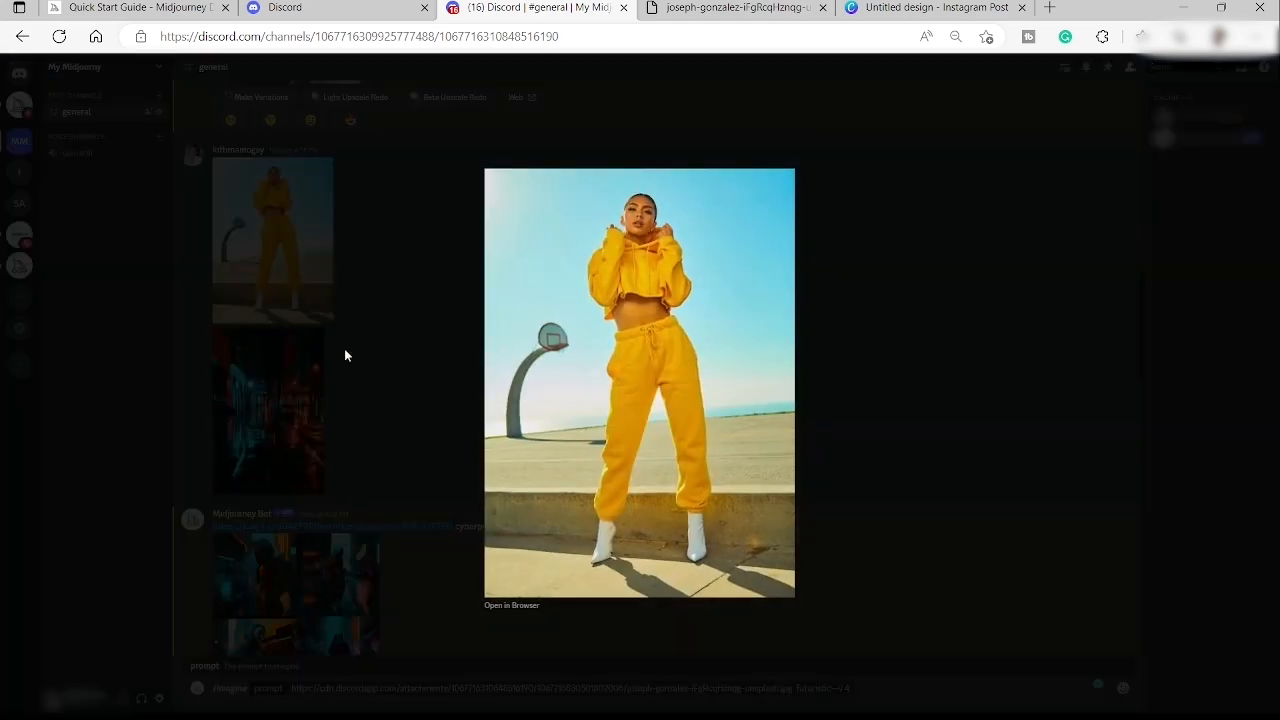
left_click(507, 606)
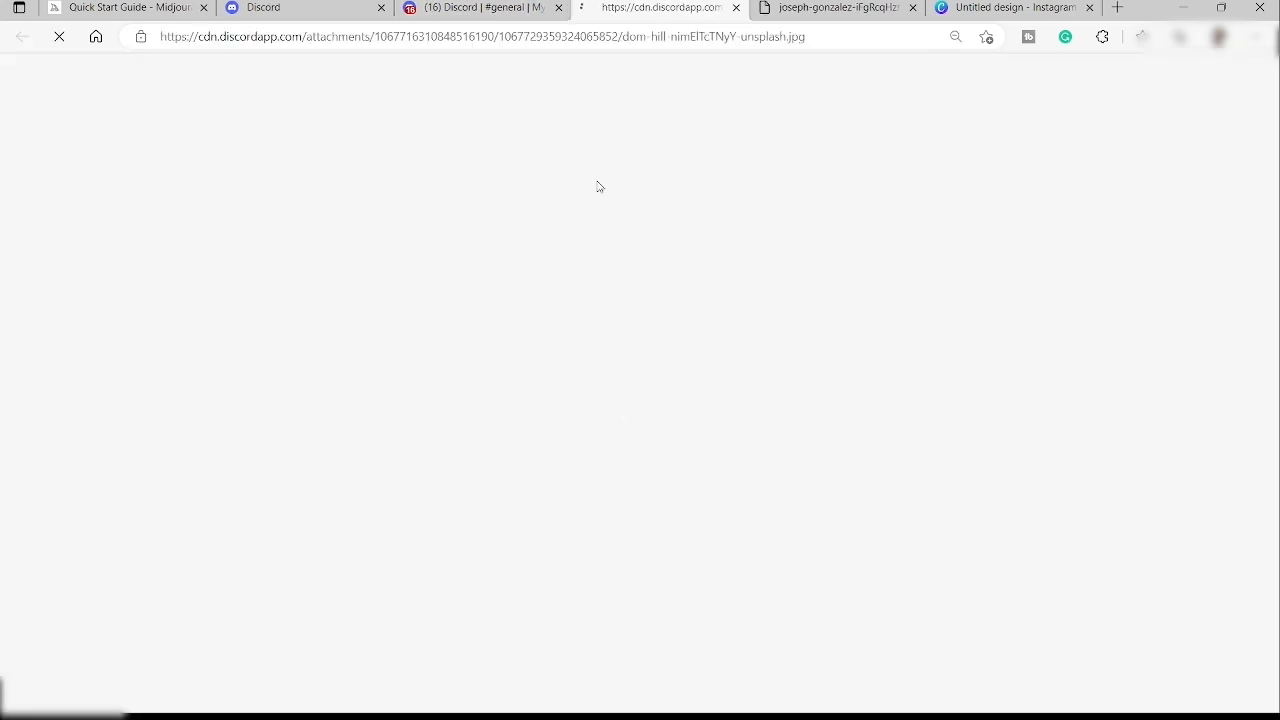
left_click(519, 40)
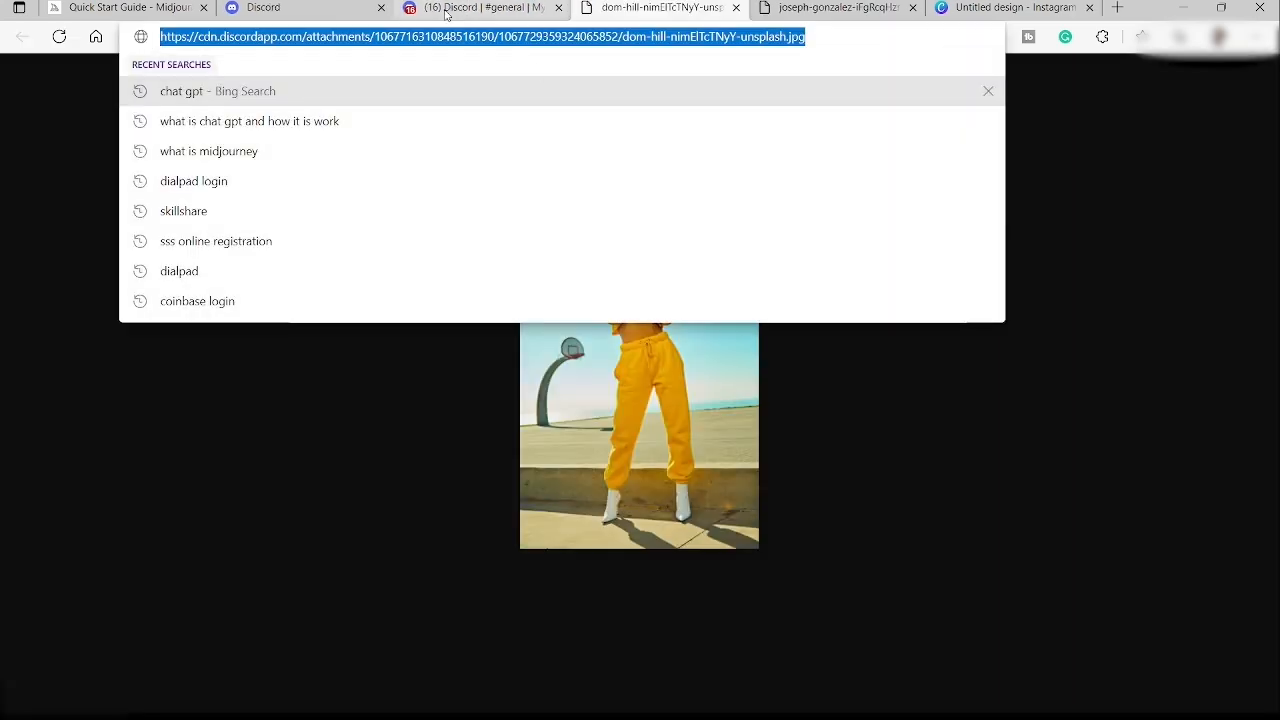
left_click(450, 9)
left_click(408, 389)
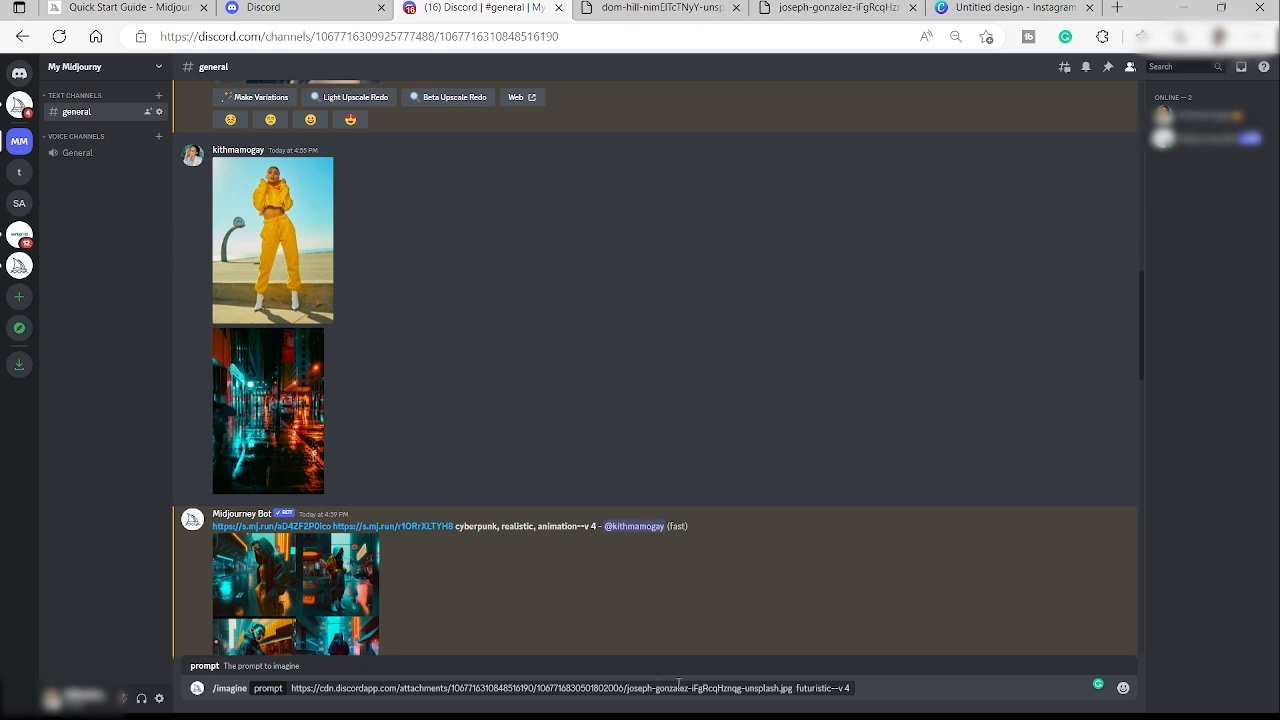
triple_click(852, 688)
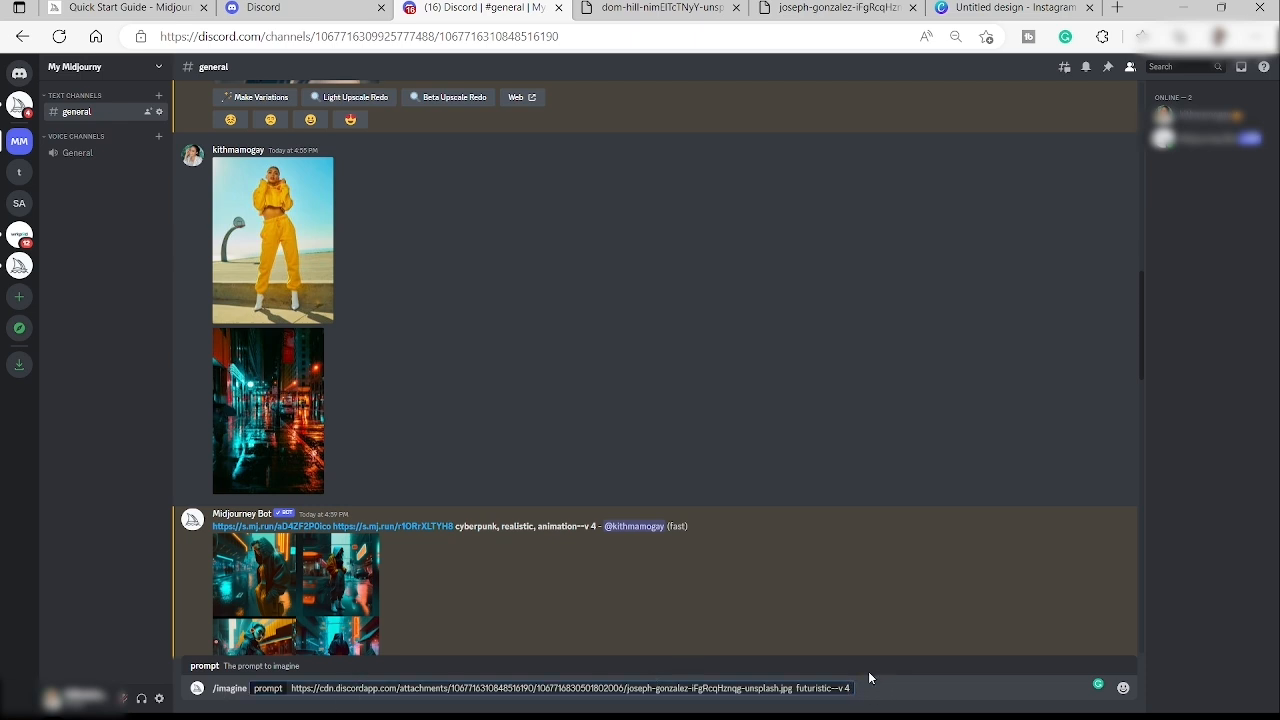
key("ctrl+v")
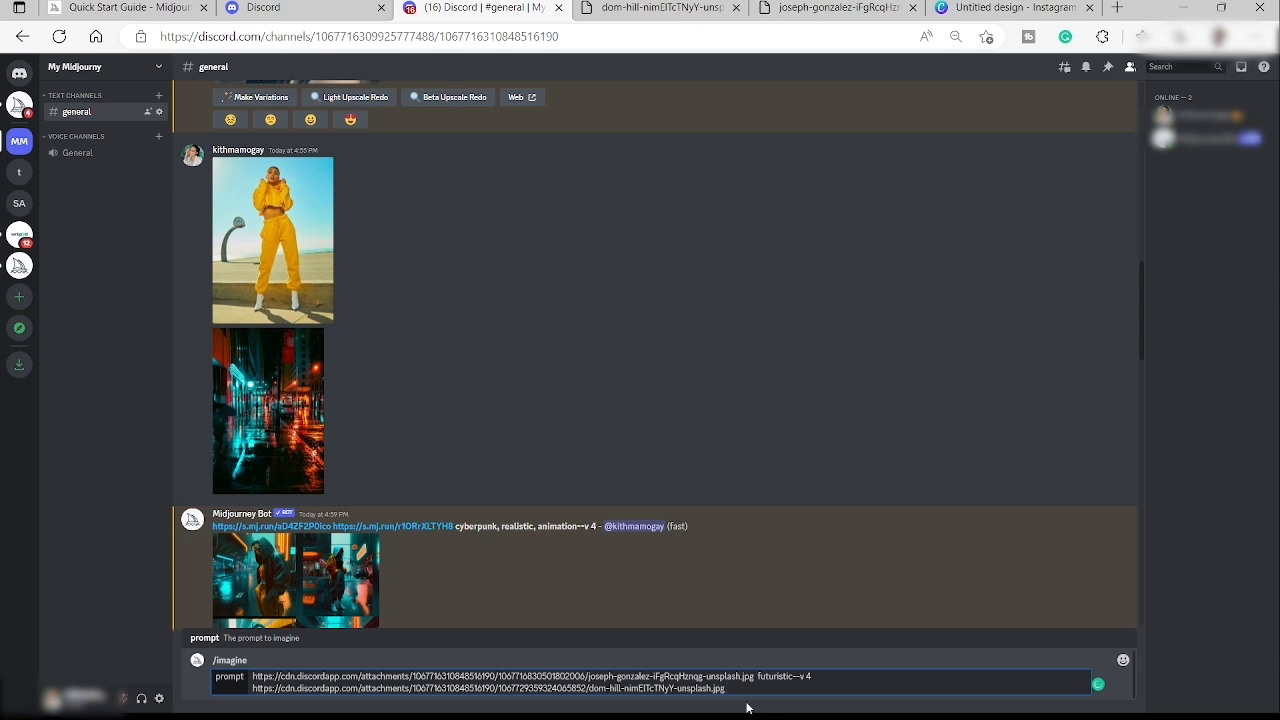
- Examine enlarged views of the cyberpunk image grid, its variations and the upscaled image
scroll(517, 534, "down", 2)
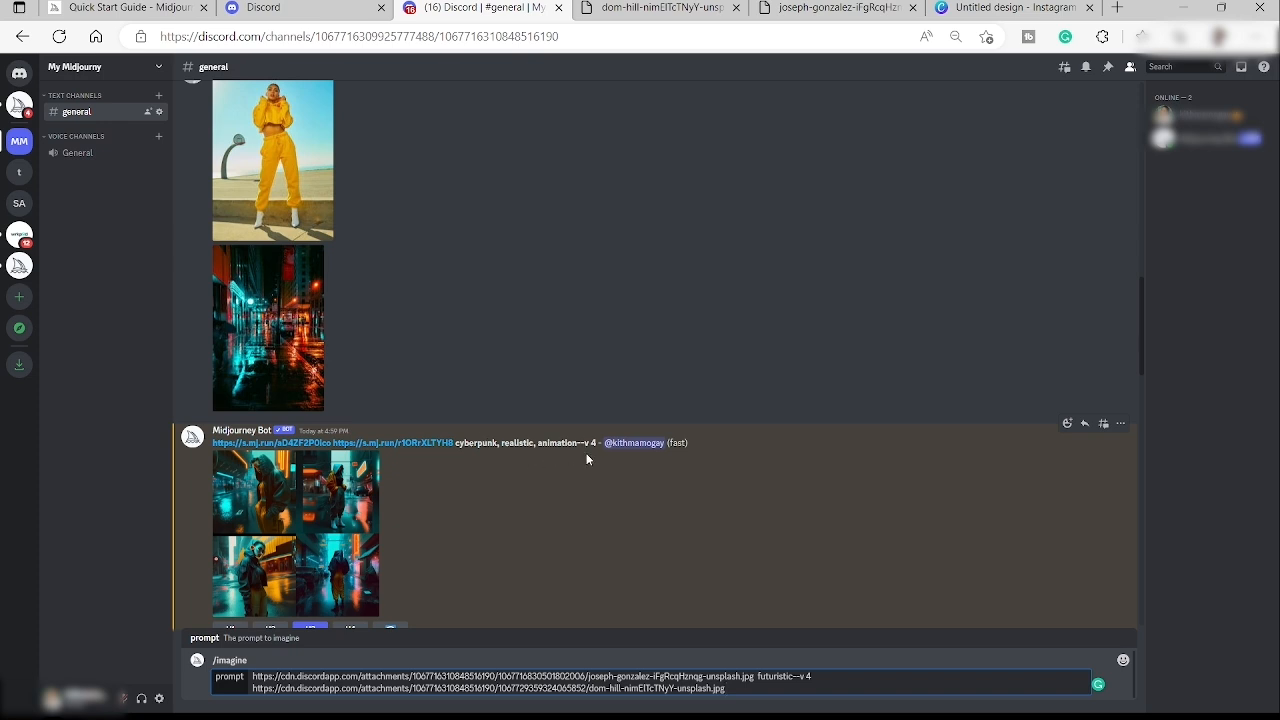
left_click(320, 516)
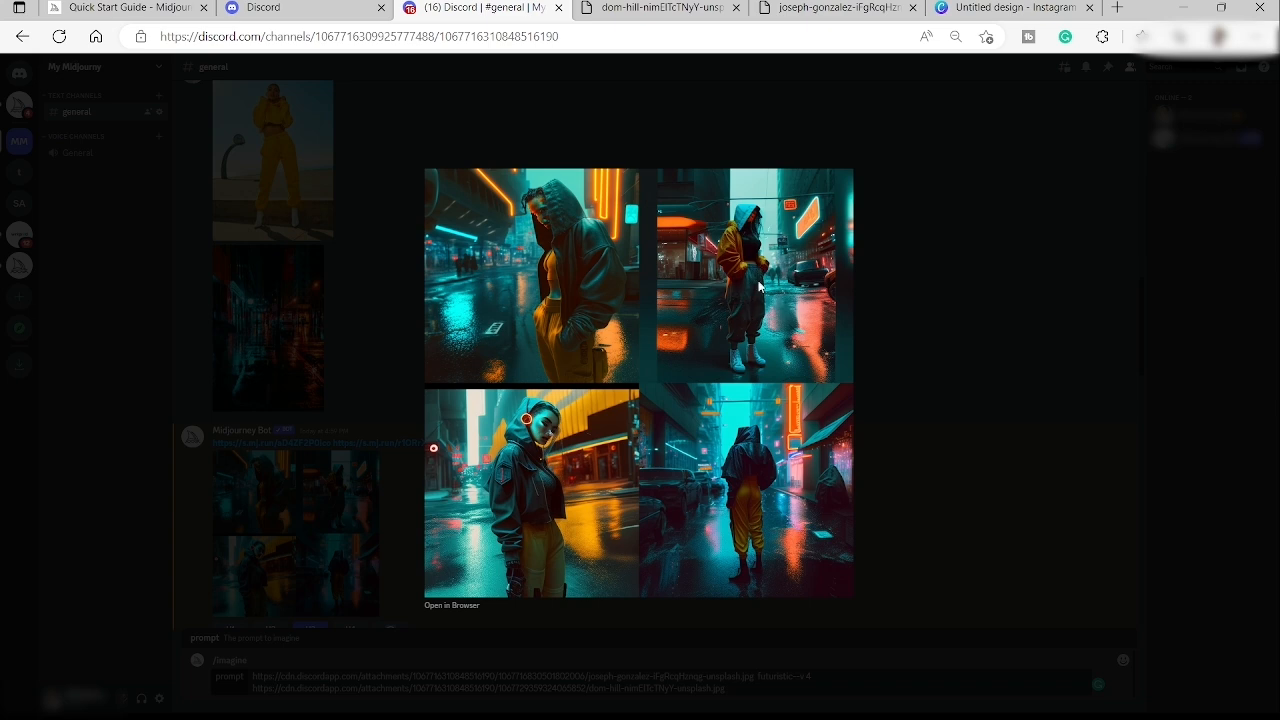
left_click(930, 292)
scroll(400, 470, "down", 3)
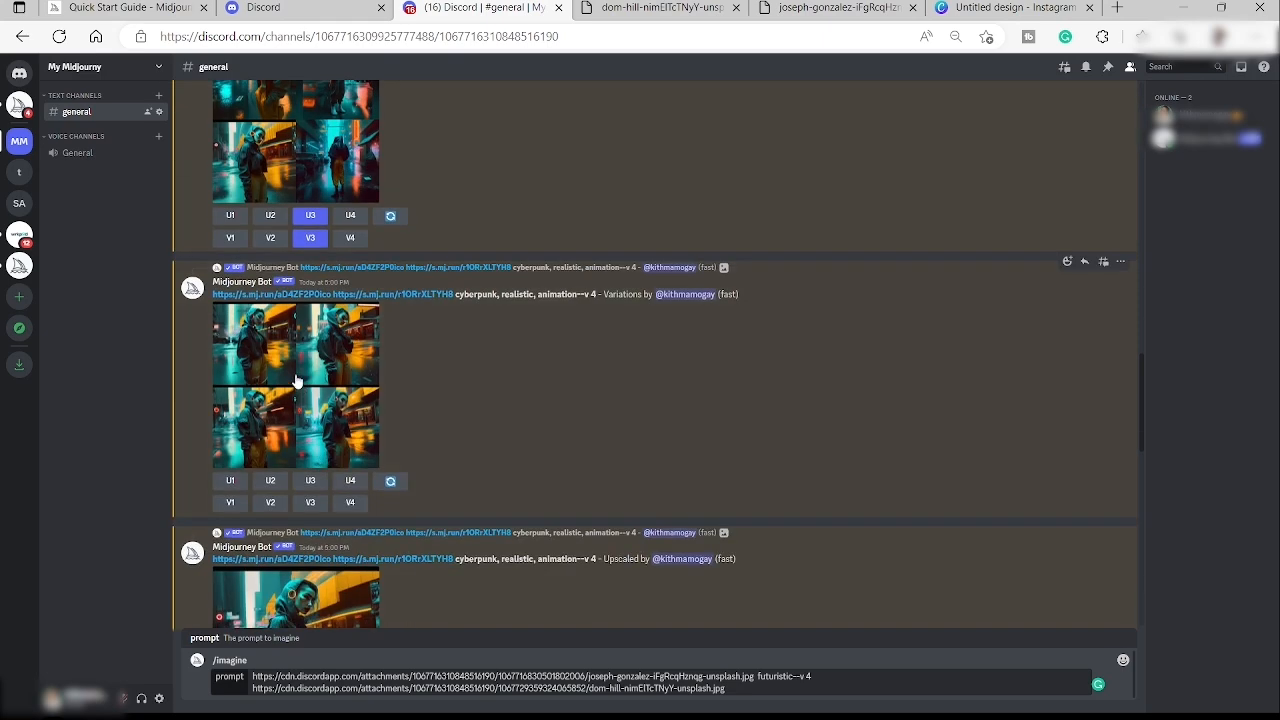
left_click(320, 378)
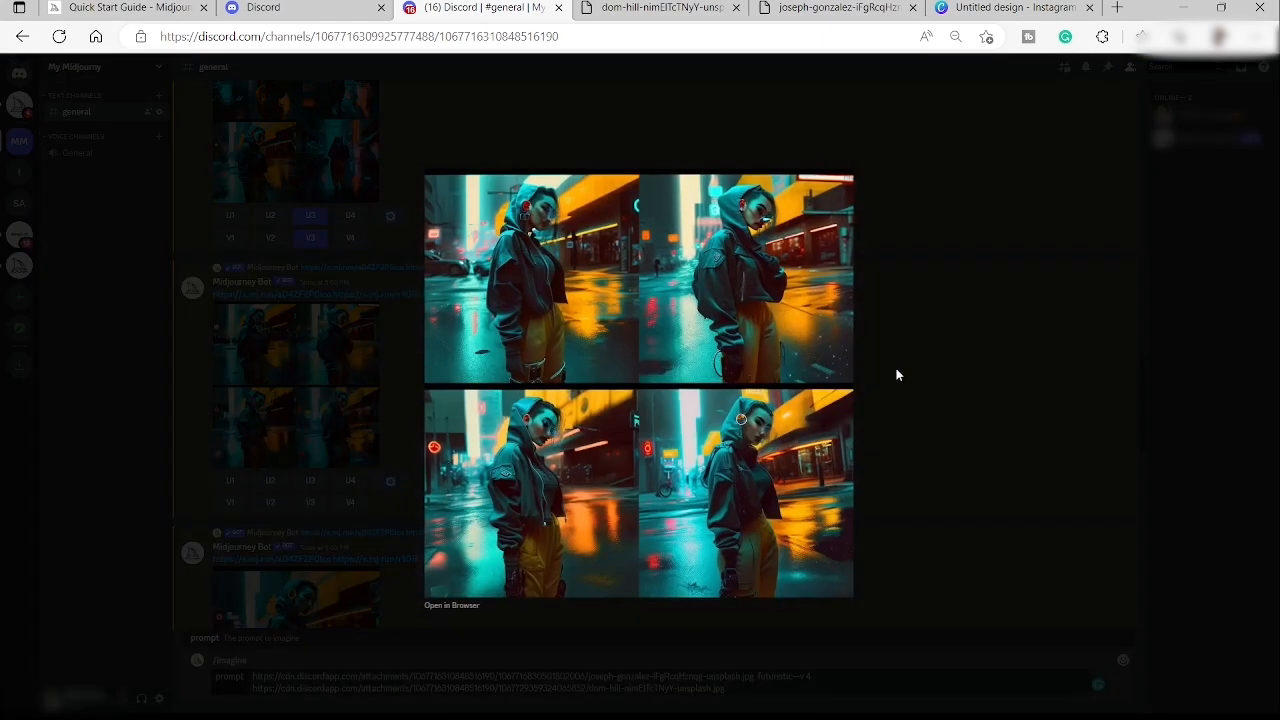
left_click(973, 371)
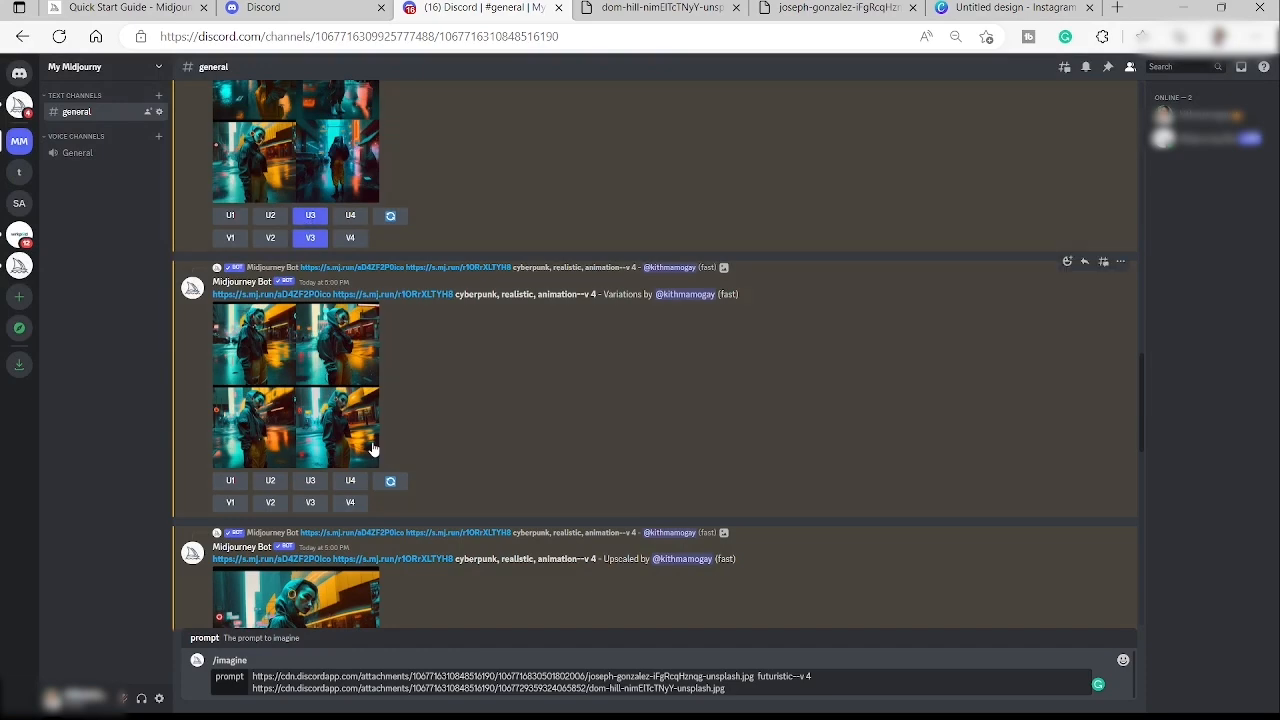
scroll(385, 440, "down", 2)
scroll(385, 440, "down", 2)
left_click(300, 400)
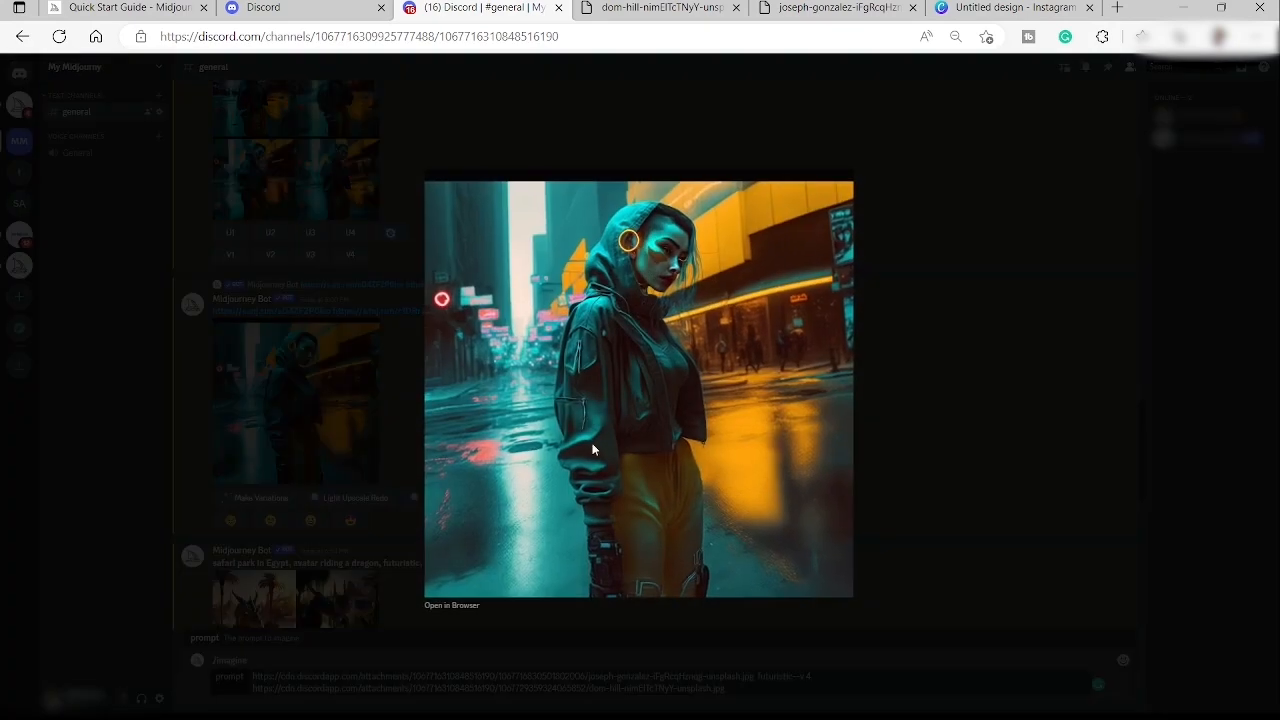
left_click(985, 366)
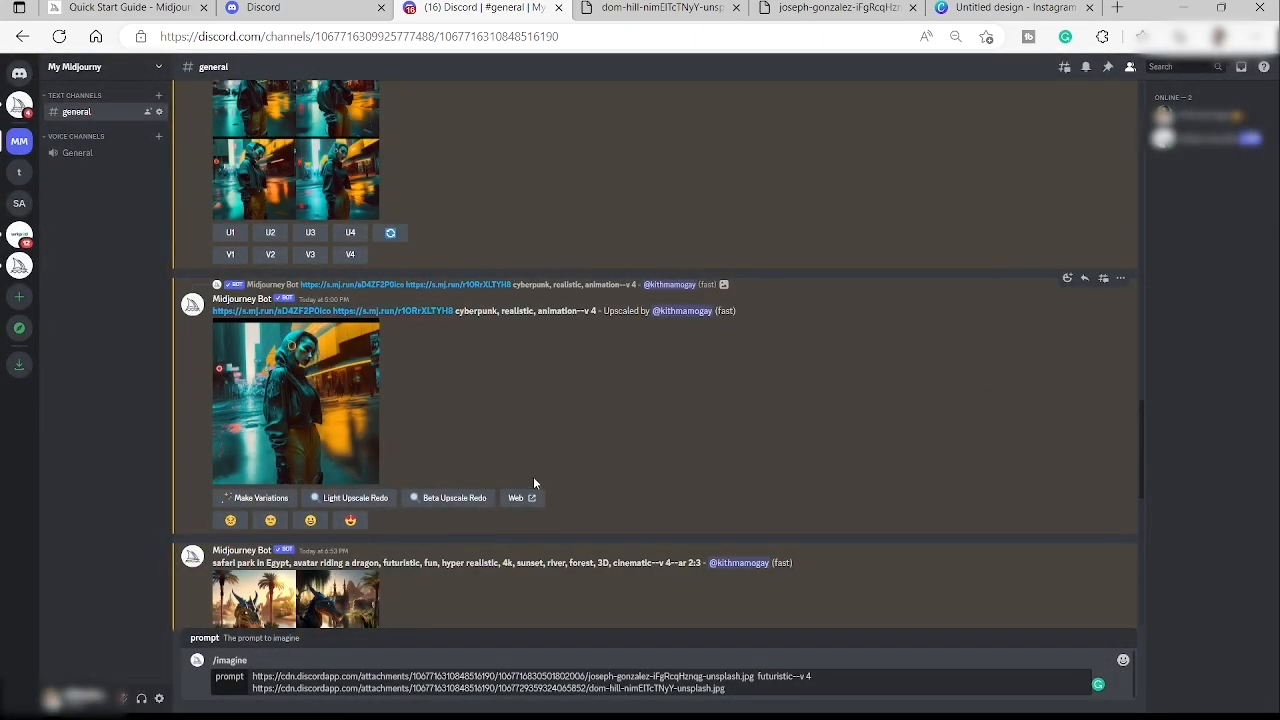
- Clear both image links and the text from the /imagine prompt, keeping the command itself
scroll(533, 480, "down", 2)
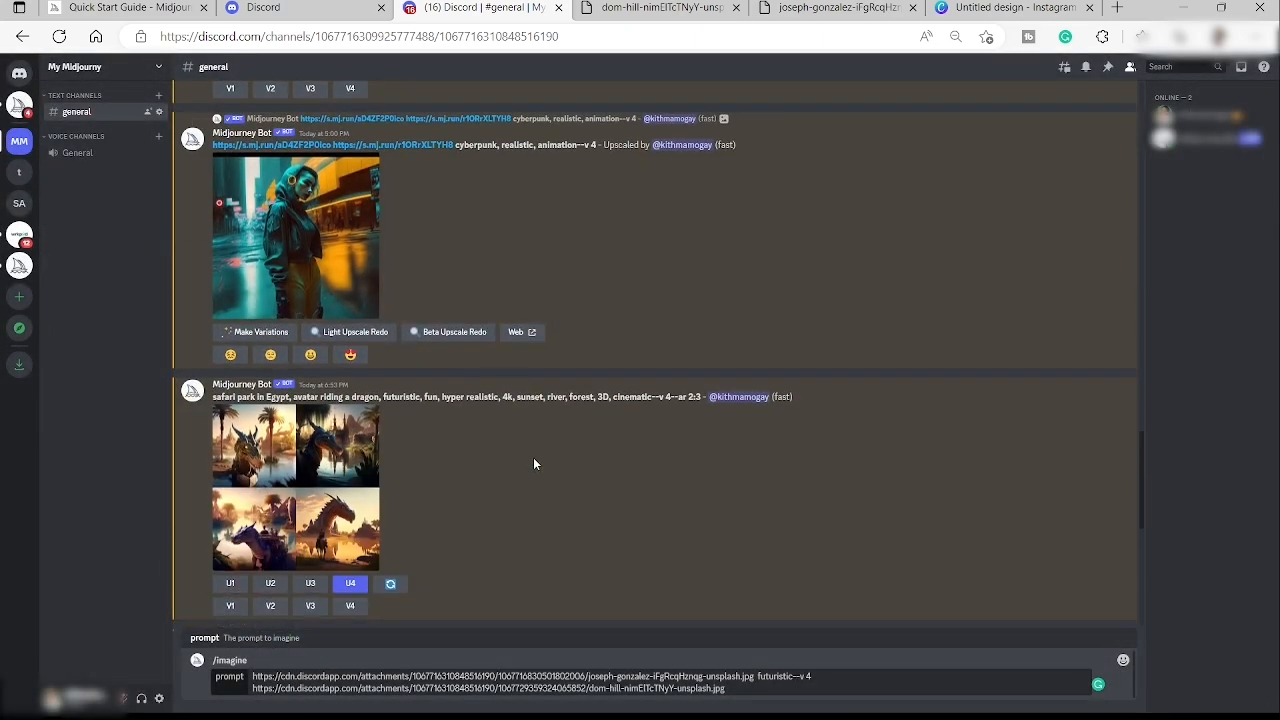
left_click(306, 688)
left_click_drag(745, 690, 254, 676)
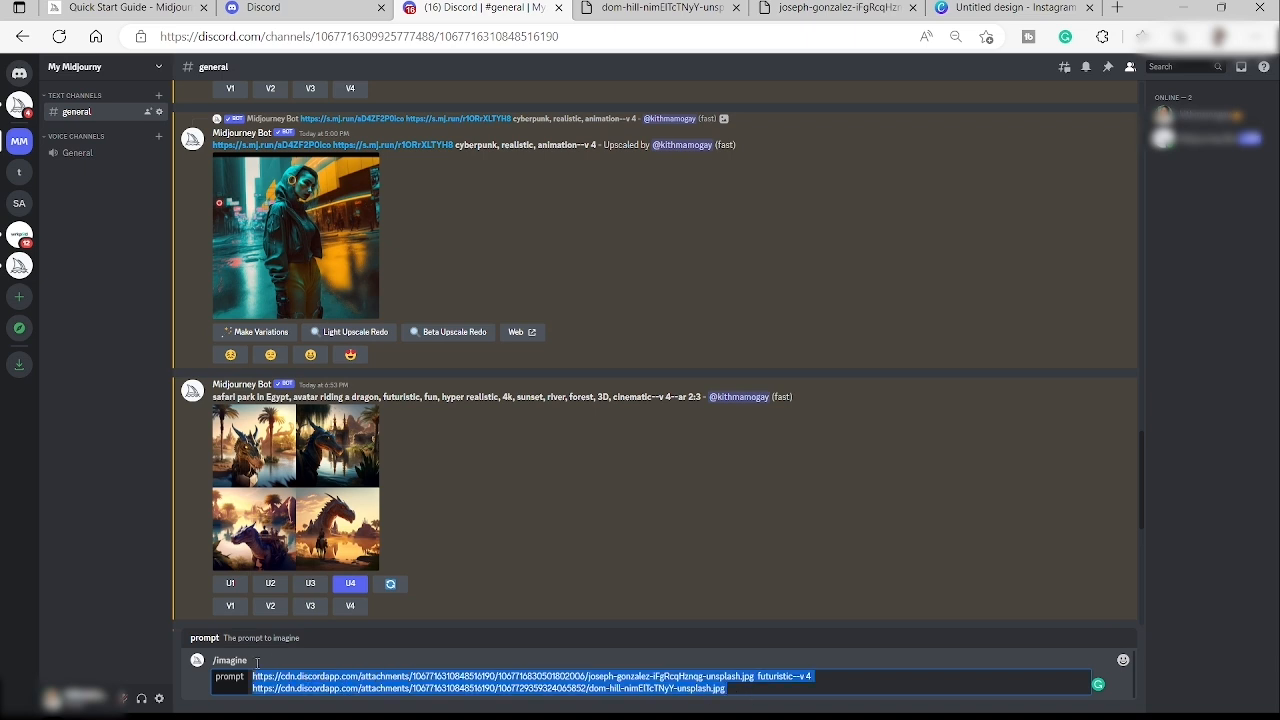
key("BackSpace")
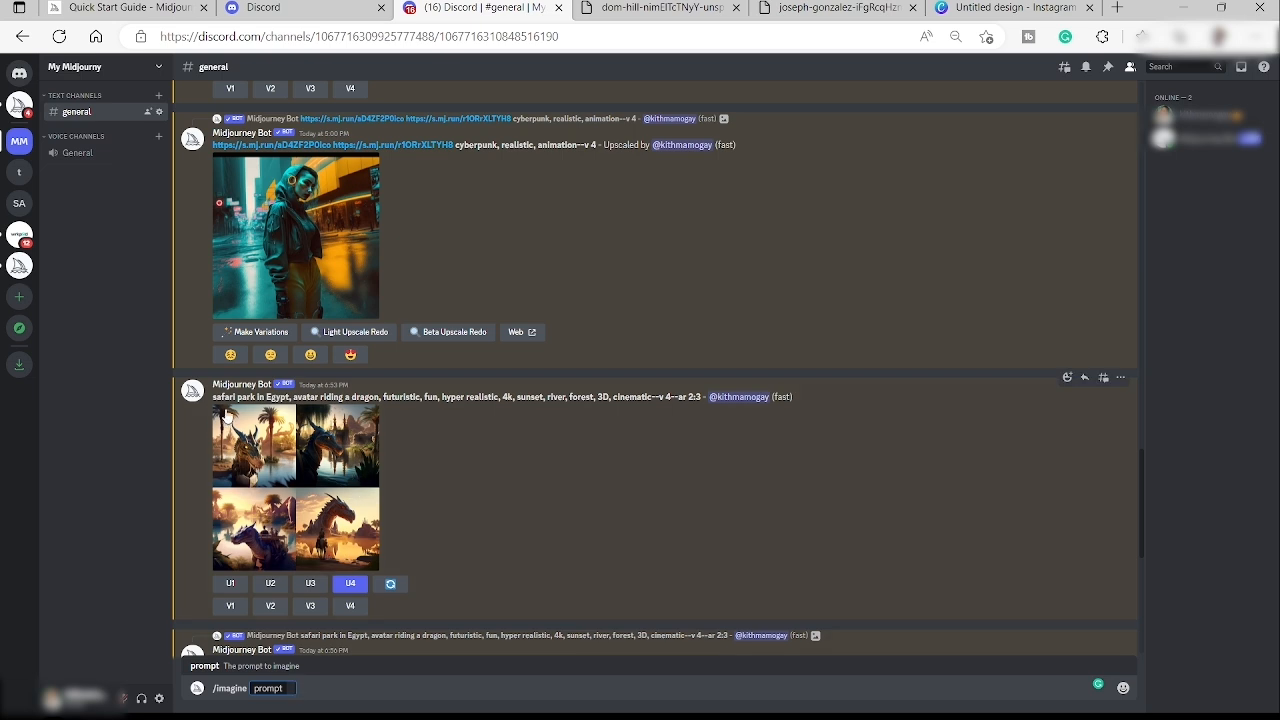
- Highlight the full safari park in Egypt prompt text and view its generated dragon image grid enlarged
left_click_drag(212, 397, 701, 400)
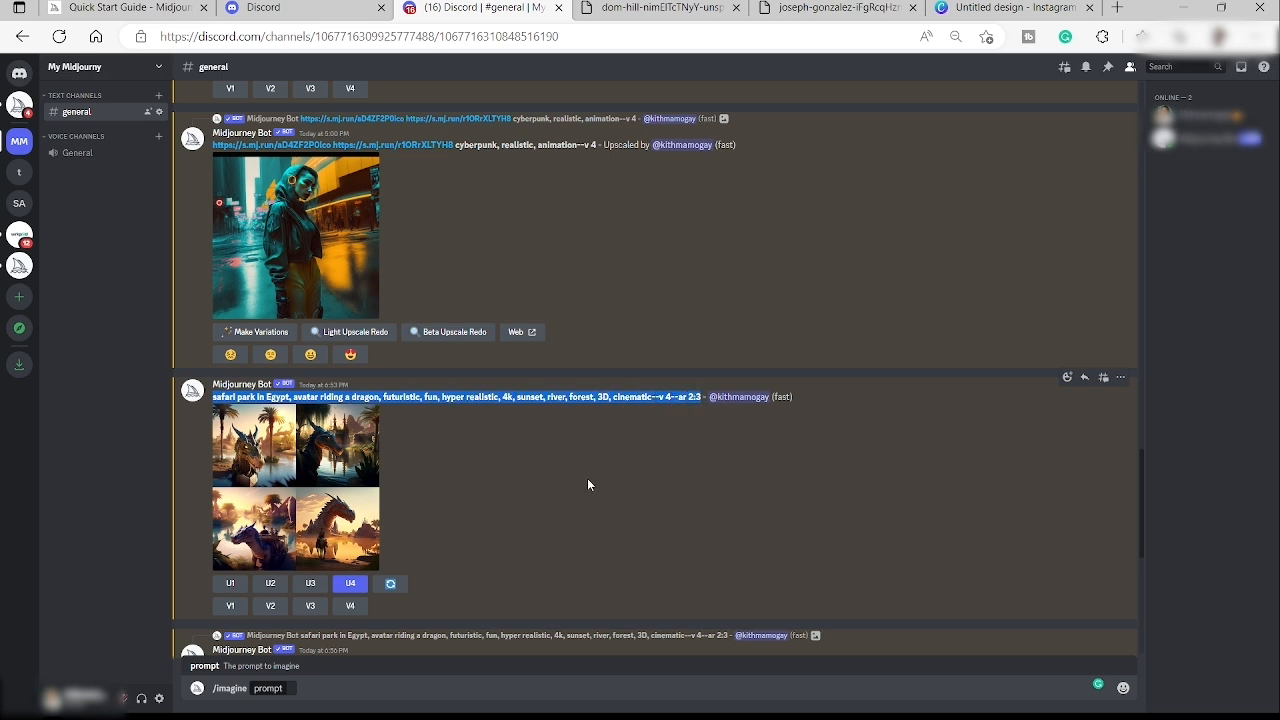
left_click(438, 490)
left_click(362, 458)
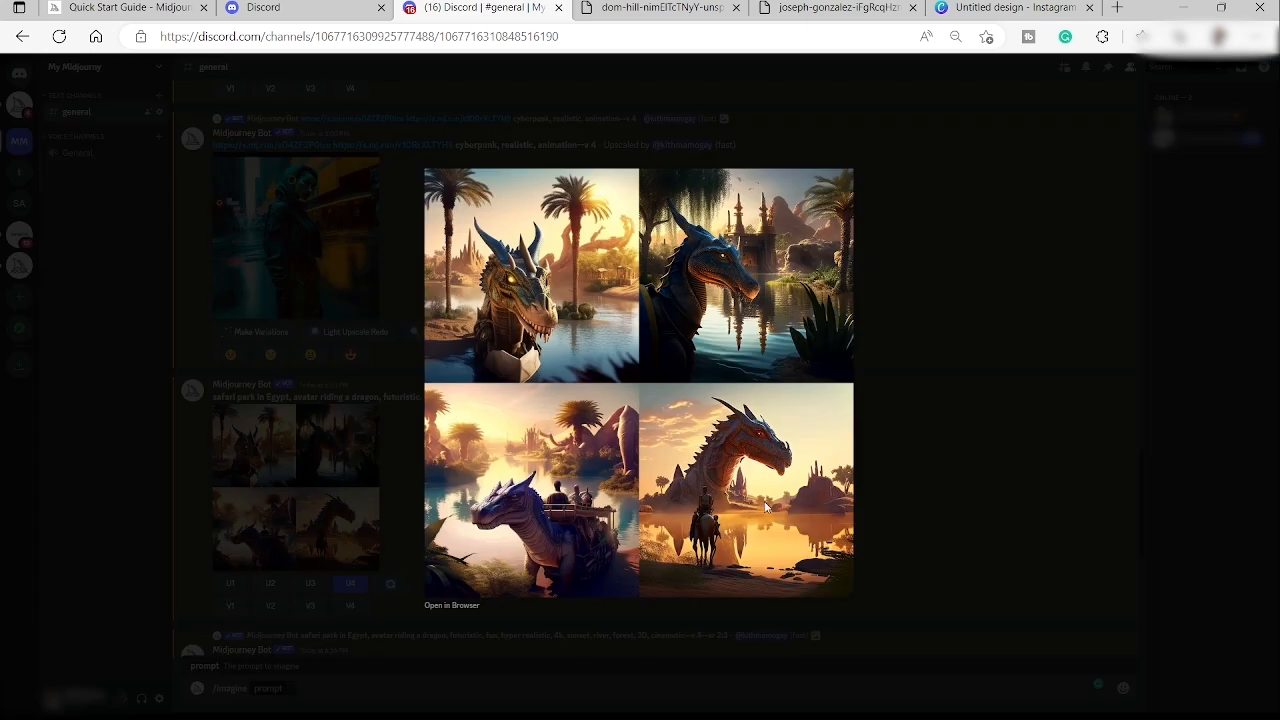
- Close the enlarged dragon grid and view the image grid generated from the girl riding a dragon prompt
left_click(936, 483)
scroll(344, 554, "down", 3)
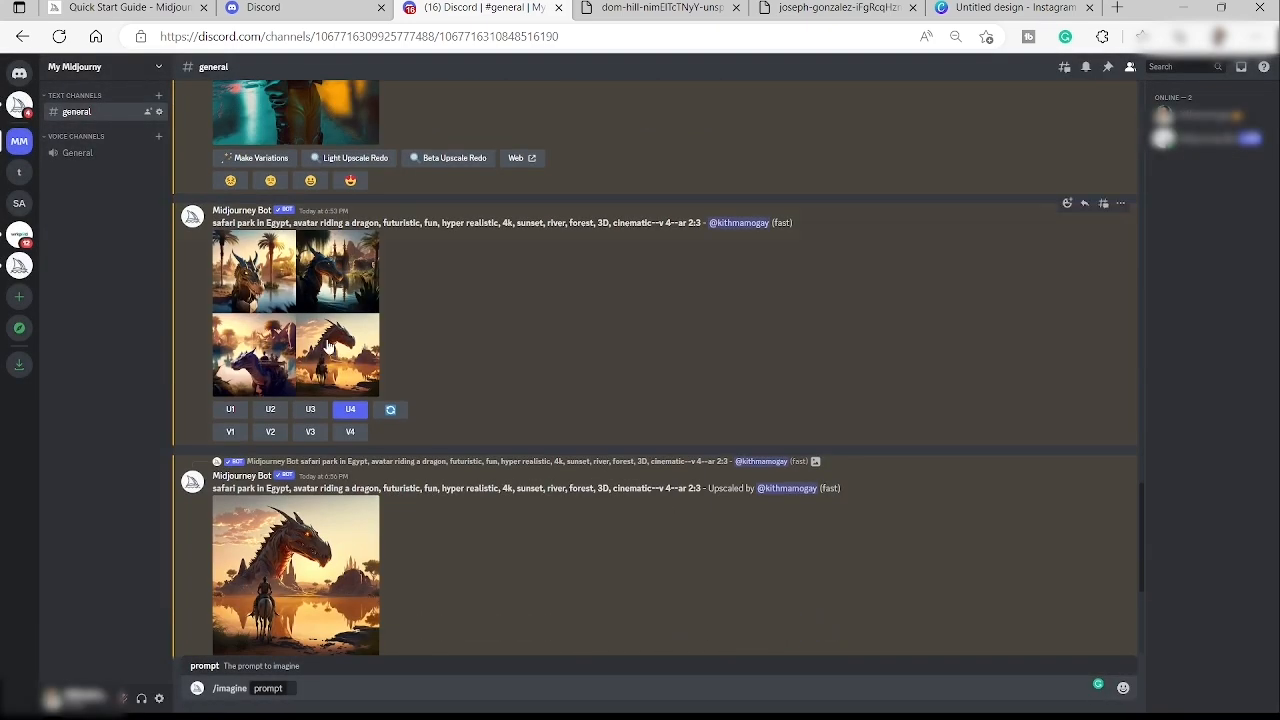
scroll(308, 590, "down", 2)
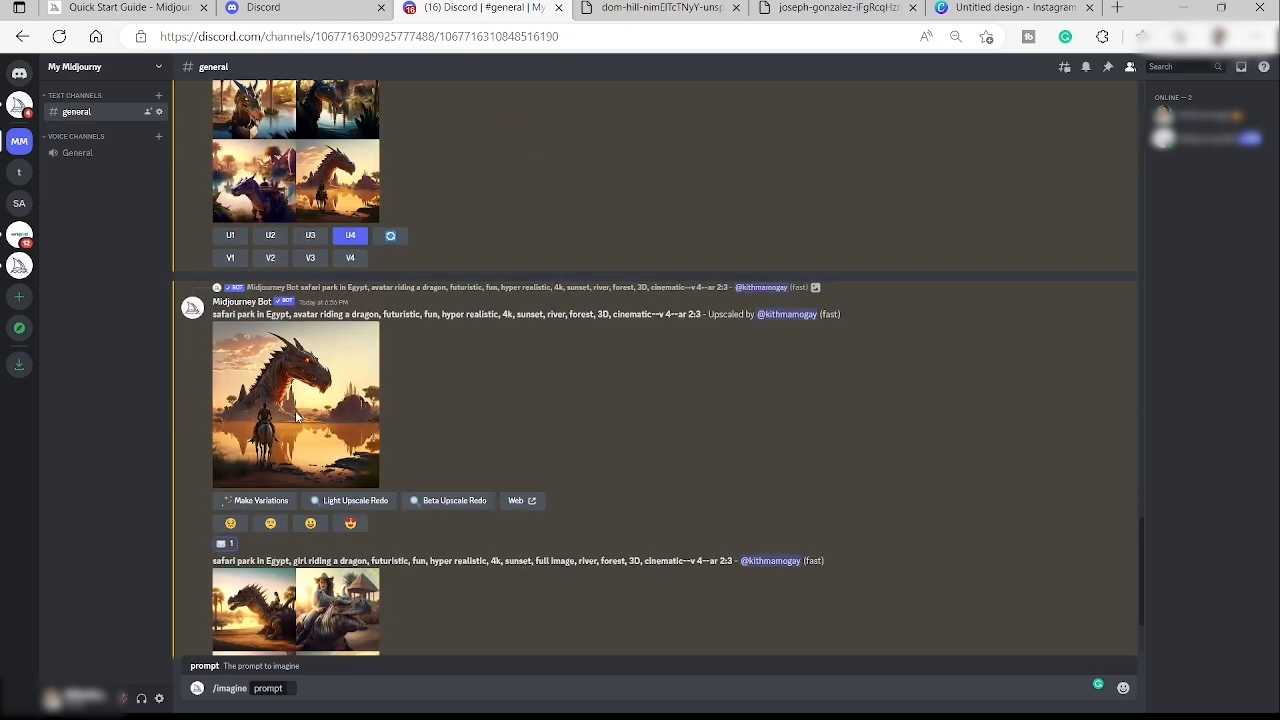
scroll(300, 412, "down", 2)
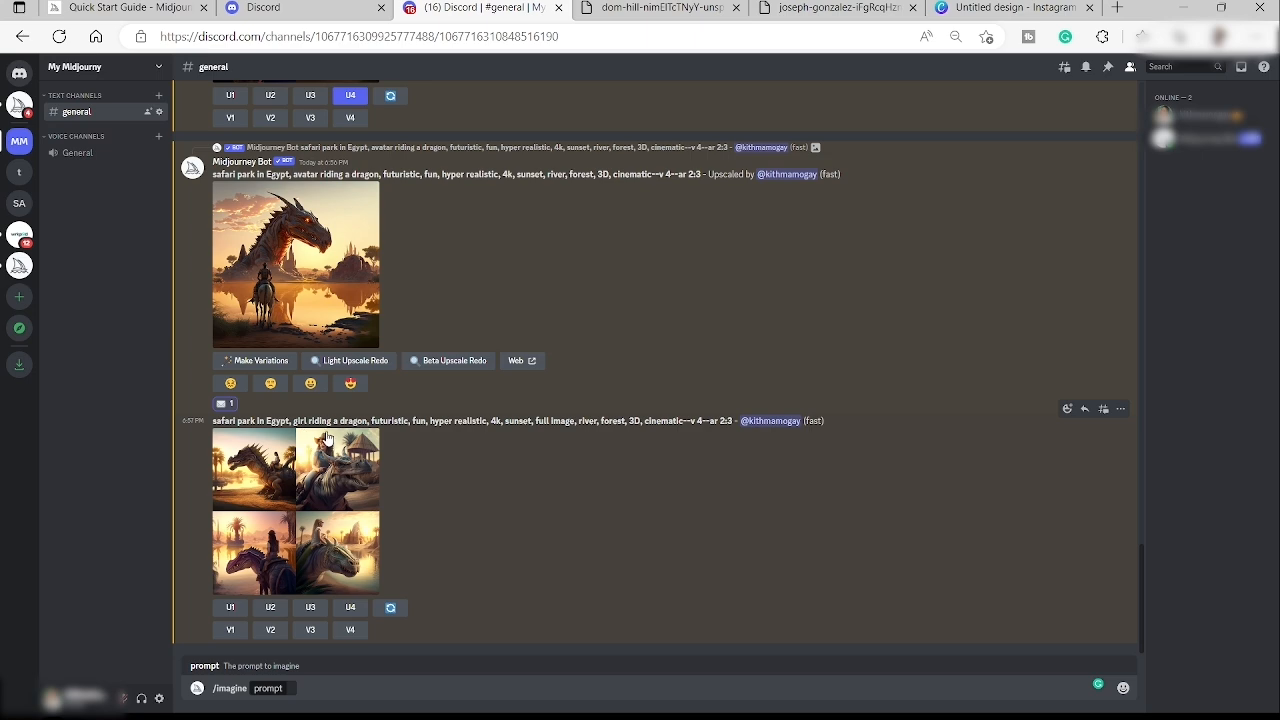
left_click(330, 485)
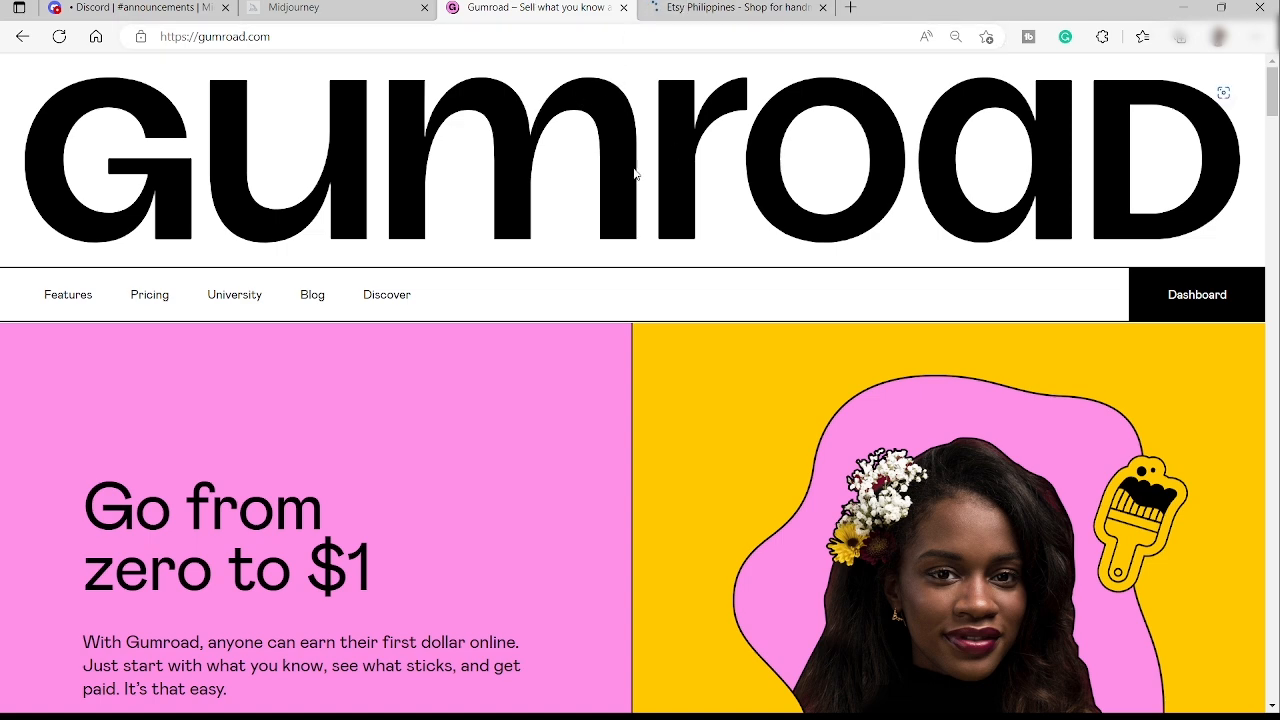
- Look over the Gumroad homepage and switch to the Etsy homepage
scroll(629, 166, "down", 4)
scroll(628, 166, "up", 4)
left_click(702, 11)
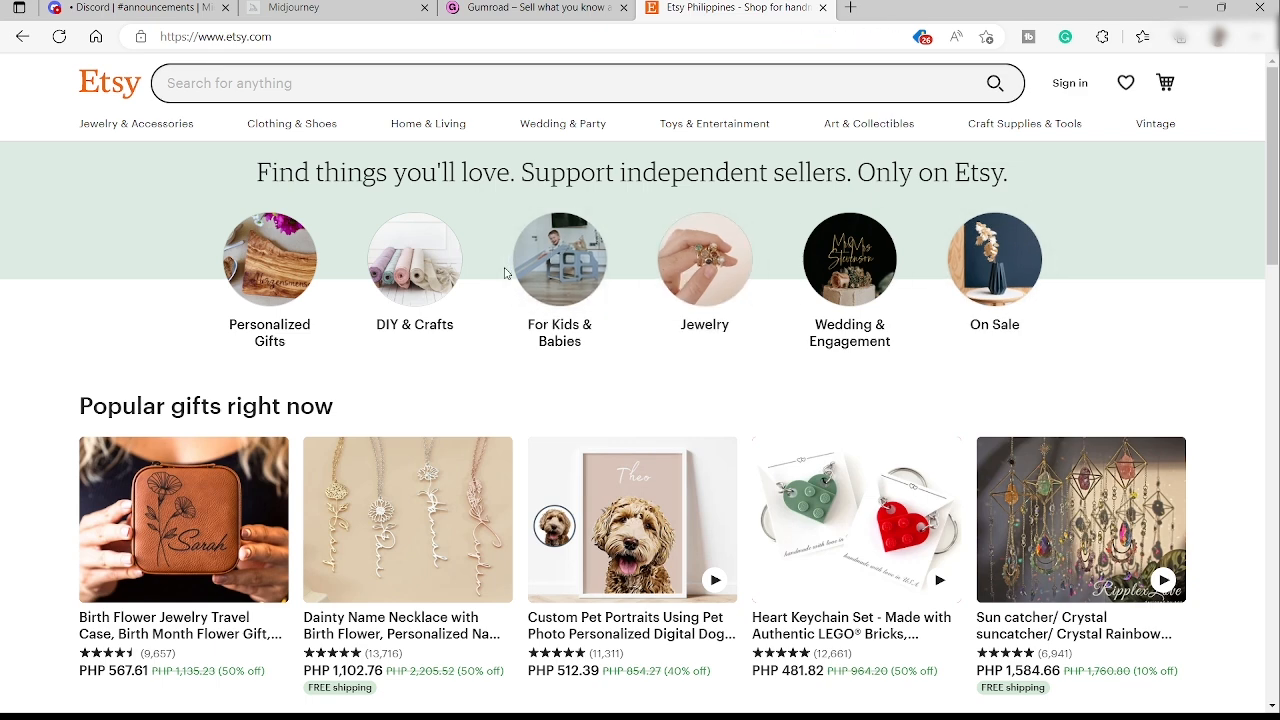
- Examine Etsy's popular gifts, gift categories and "What is Etsy?" section, and return to the Gumroad homepage
scroll(505, 273, "down", 2)
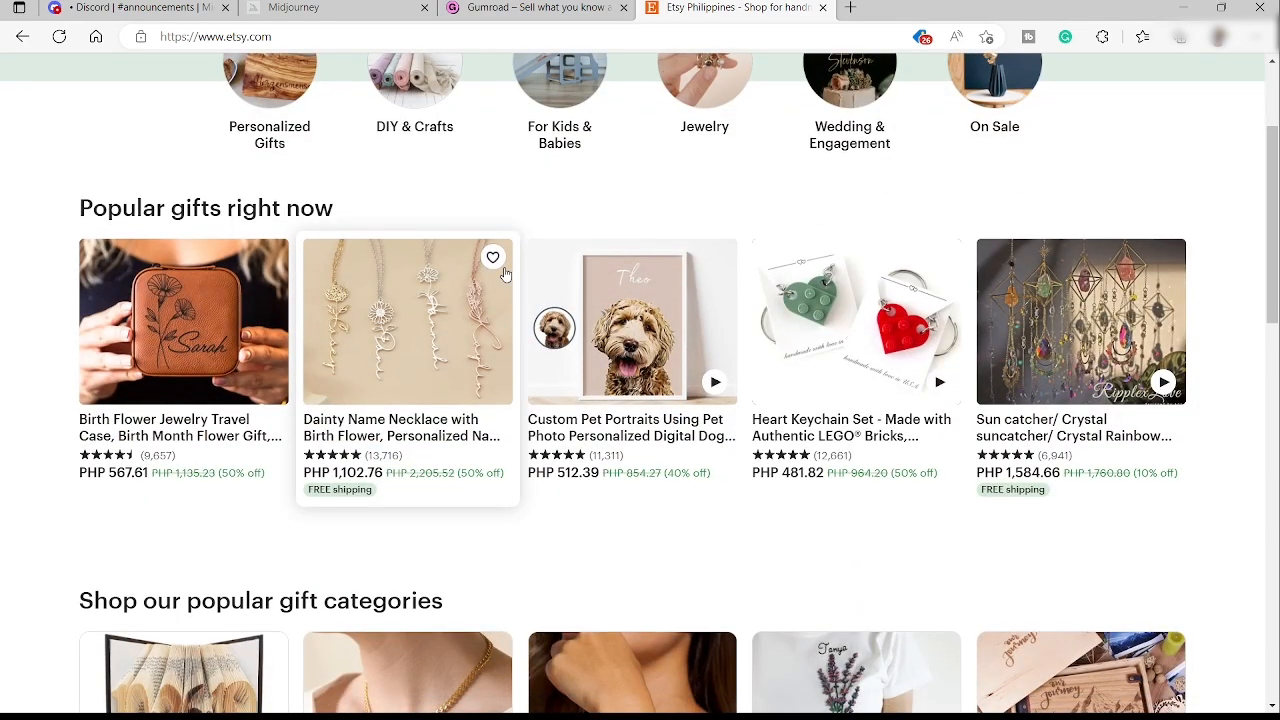
scroll(504, 275, "down", 3)
scroll(503, 272, "up", 3)
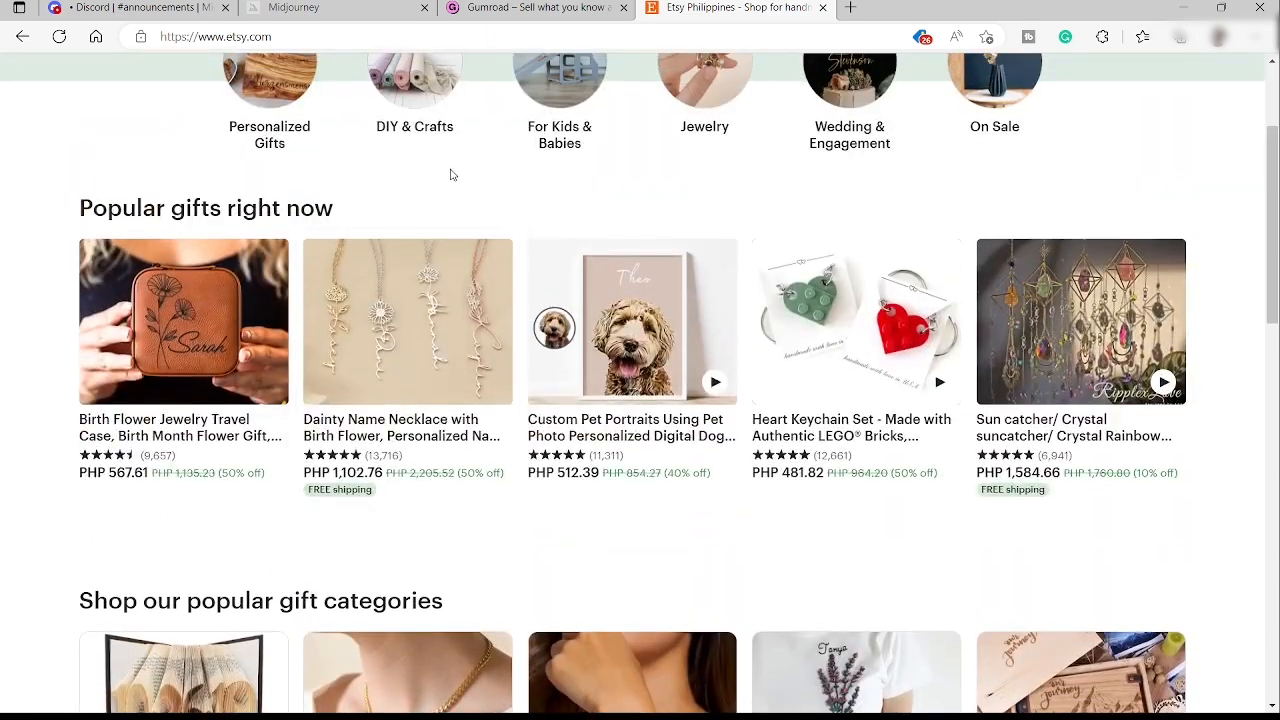
scroll(911, 307, "up", 2)
scroll(905, 310, "down", 2)
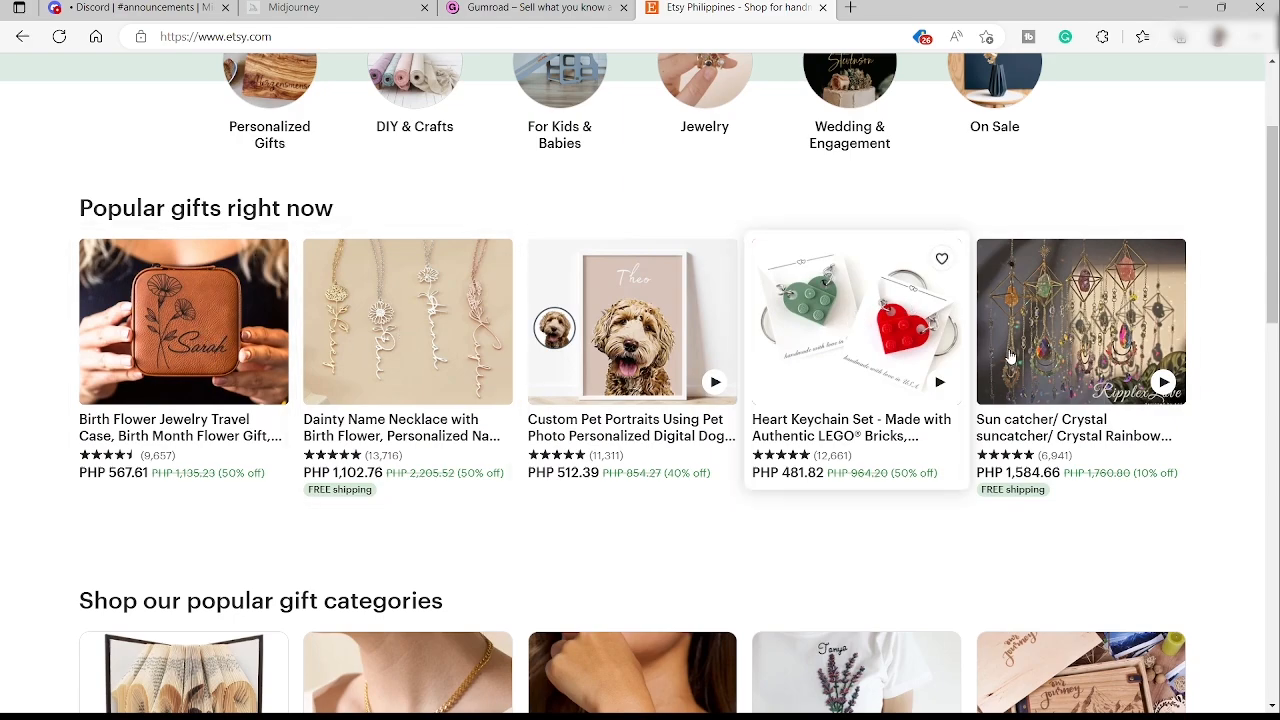
scroll(1007, 358, "down", 6)
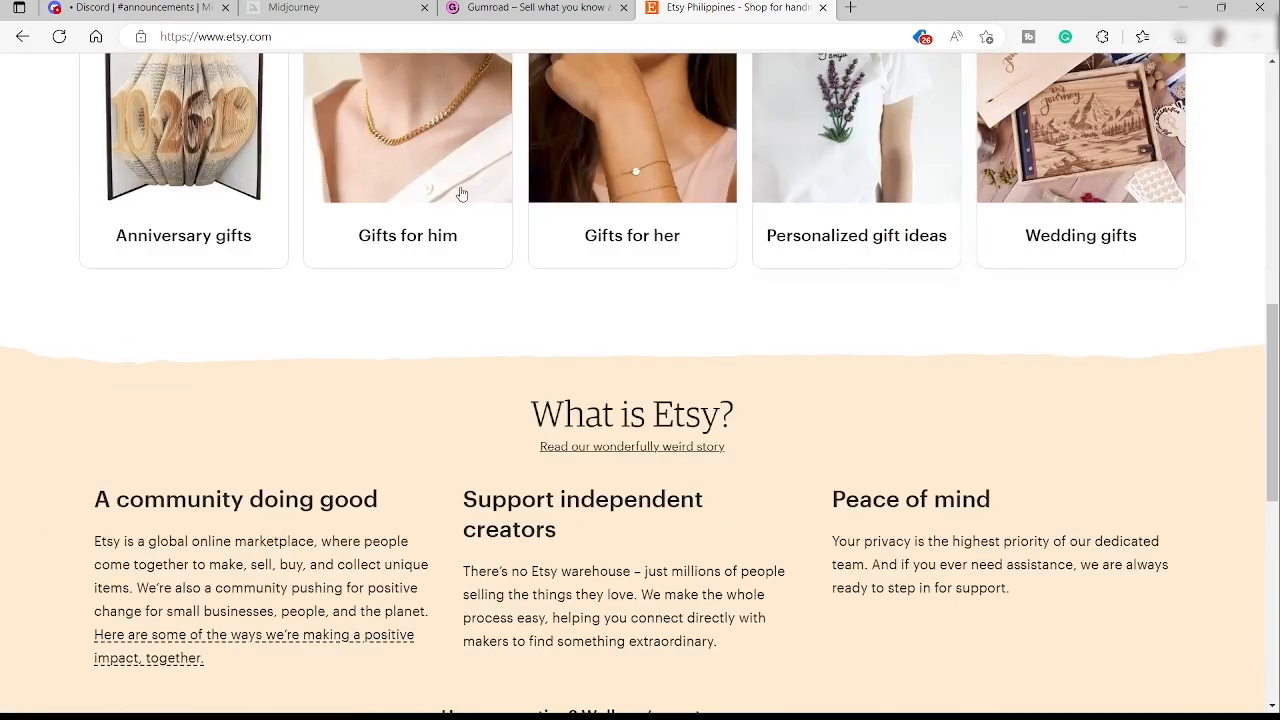
scroll(461, 193, "up", 8)
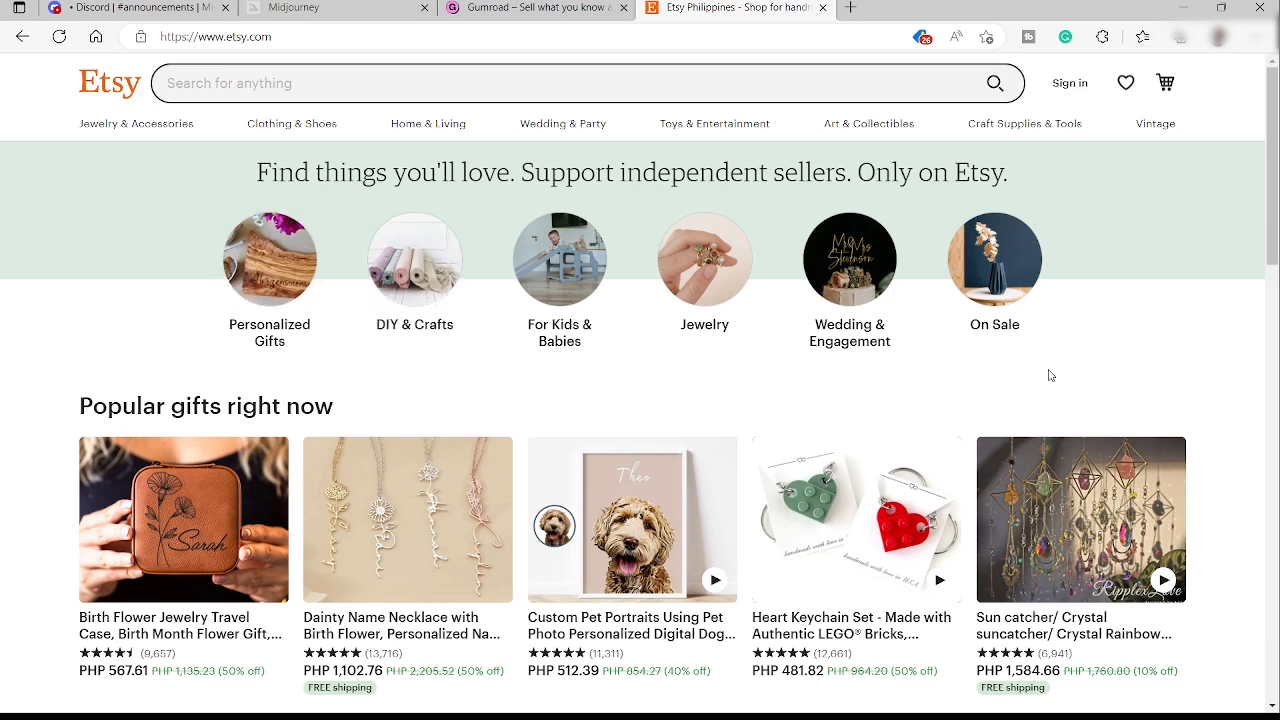
scroll(1103, 306, "down", 2)
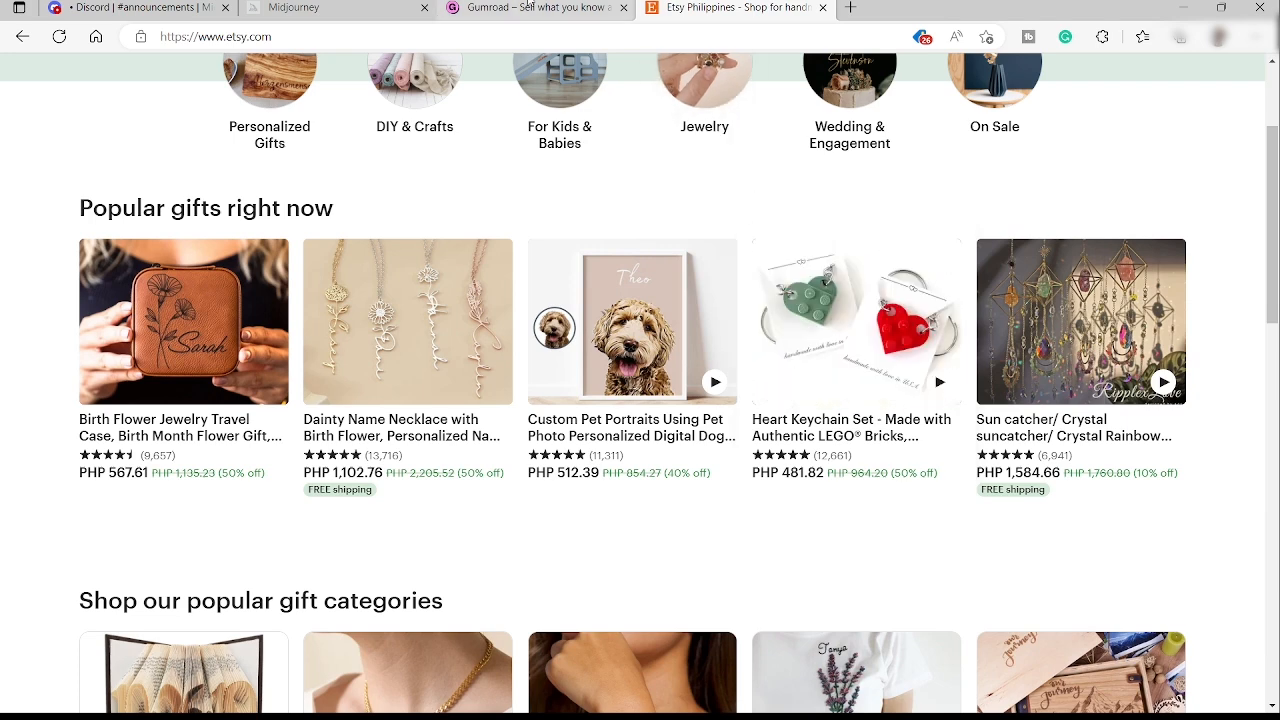
left_click(533, 10)
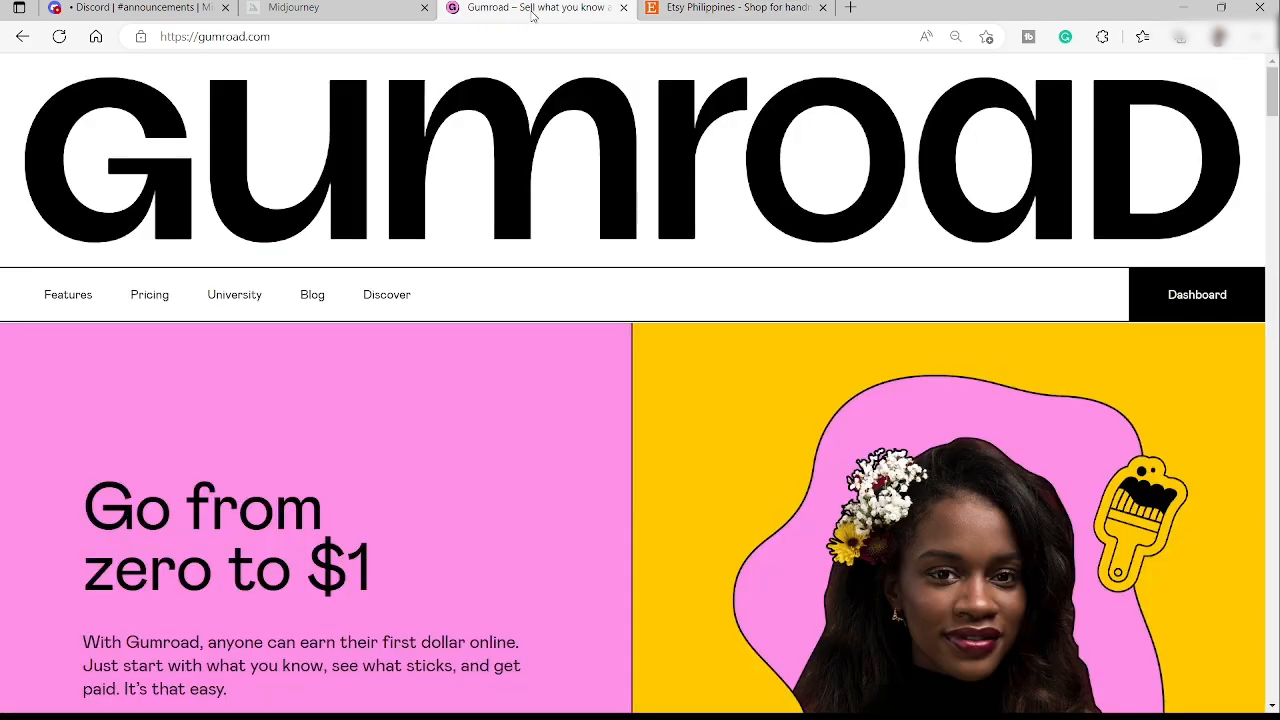